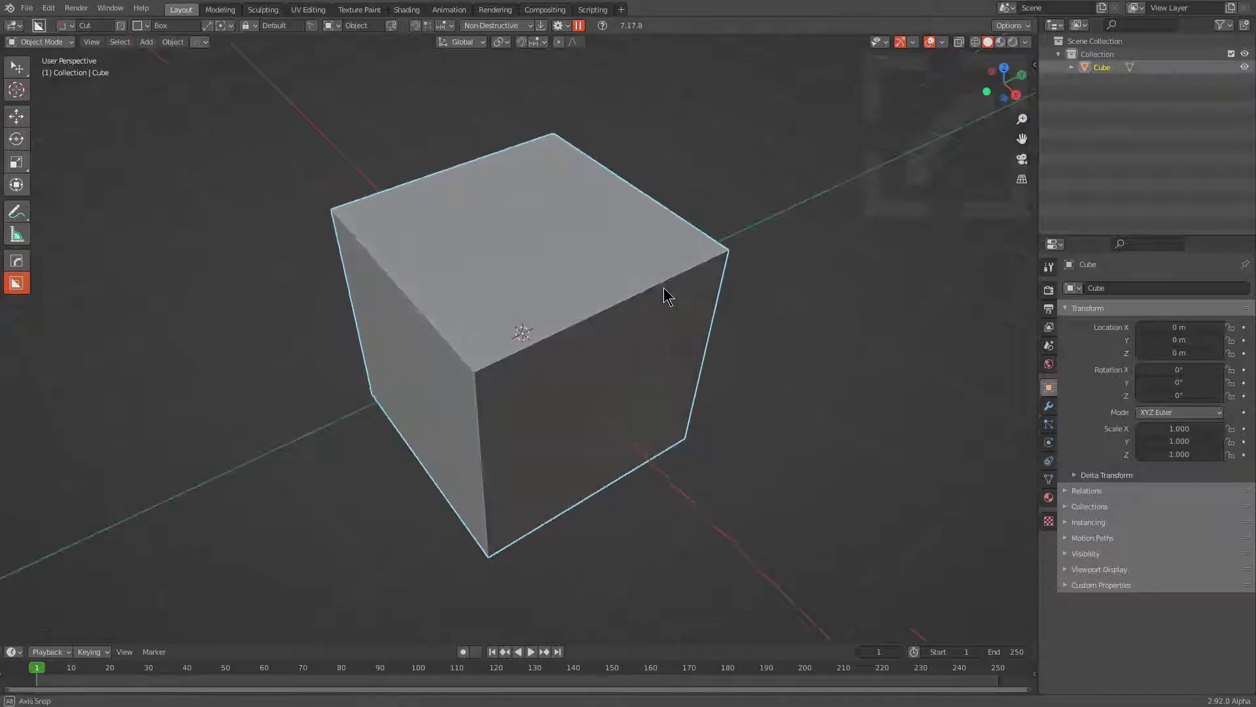
Cut a notch into the cube's top, a right-side box cut and a groove along the notch edge
left_click(616, 261)
left_click(458, 412)
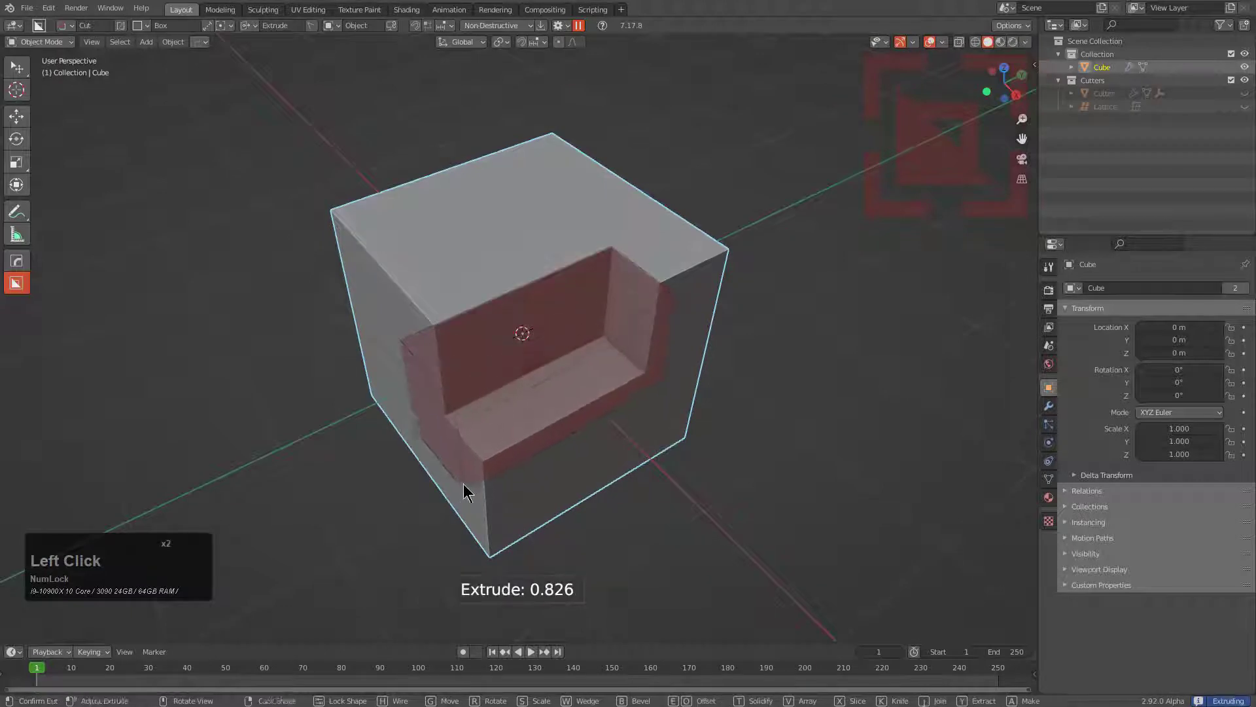
left_click(463, 484)
left_click_drag(672, 308, 539, 454)
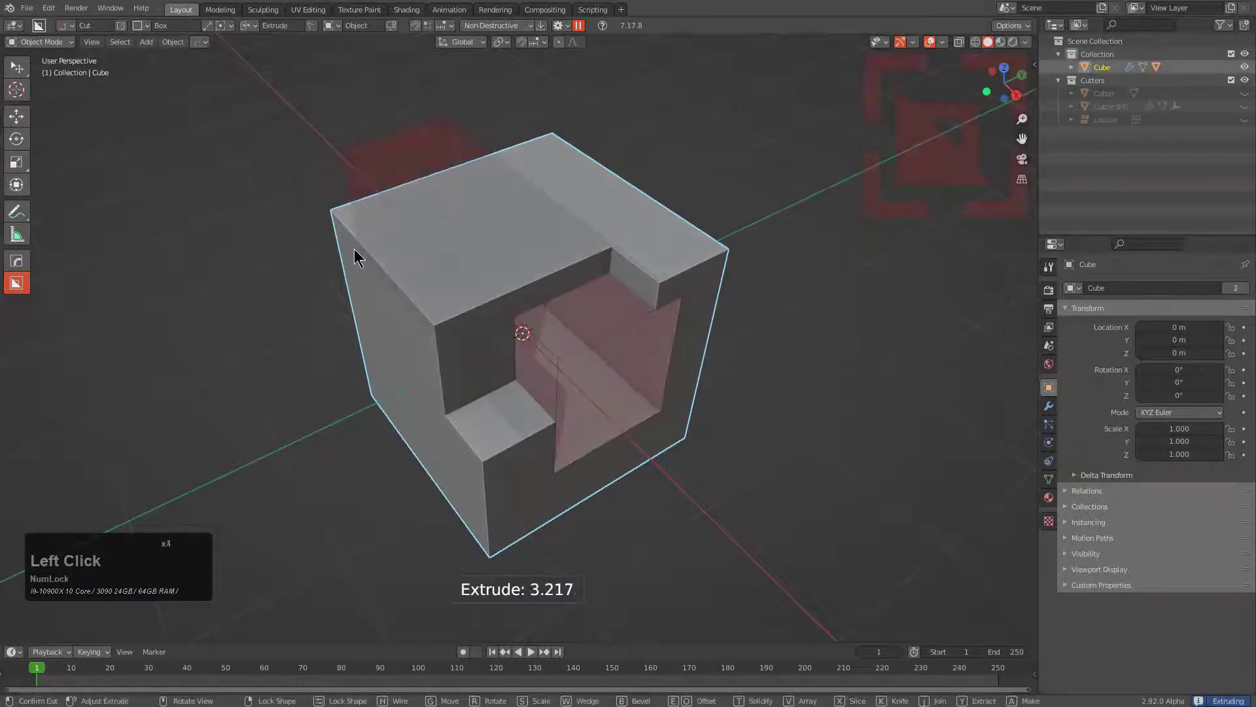
left_click_drag(355, 257, 366, 258)
left_click_drag(547, 267, 497, 351)
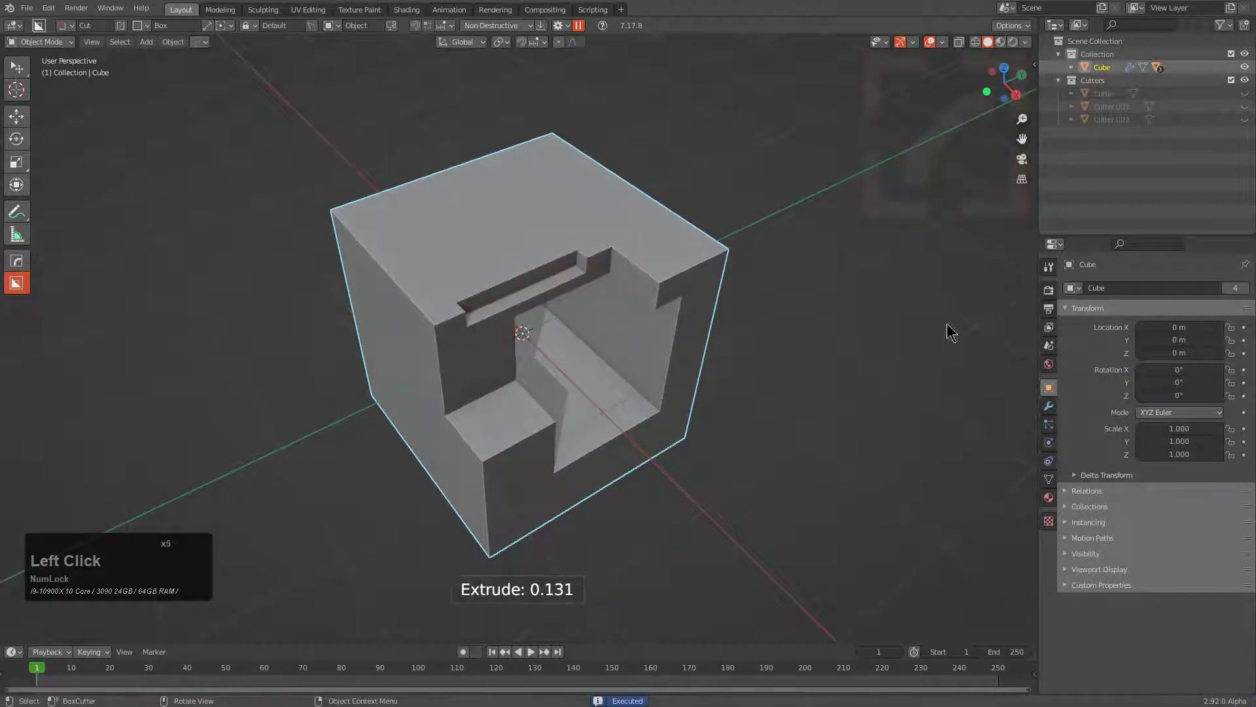
Add a small notch, a right-side cut, a lower slot and another box cut to the cube
left_click(1049, 406)
mouse_move(656, 260)
left_mouse_down()
mouse_move(734, 280)
mouse_move(747, 380)
left_mouse_up()
left_click(734, 288)
left_click(508, 397)
left_click_drag(511, 394, 513, 469)
left_click(492, 485)
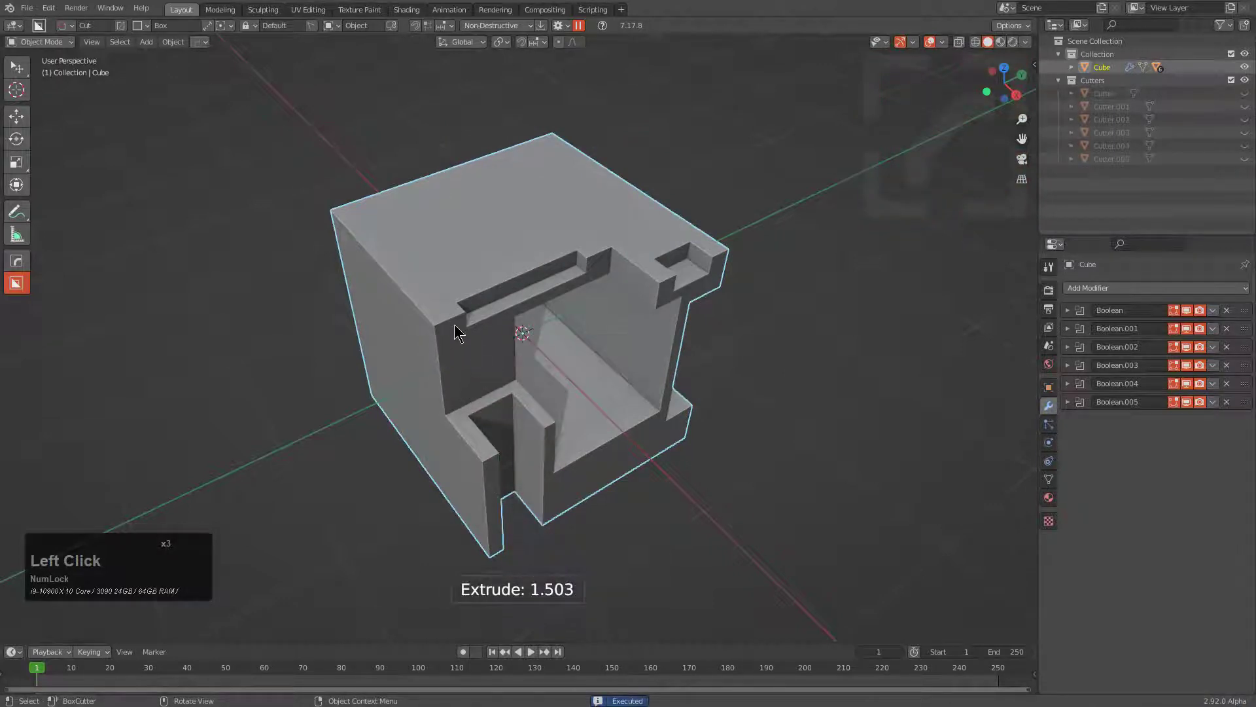
left_click_drag(454, 324, 422, 406)
left_click(460, 359)
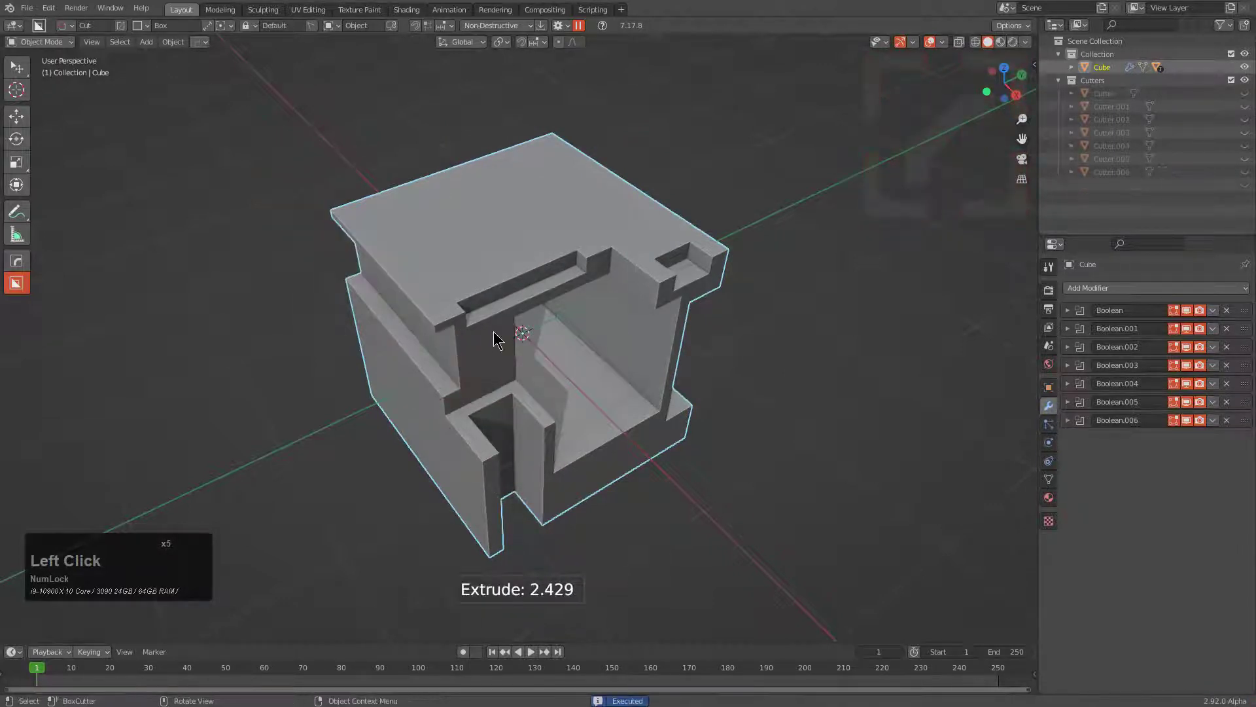
Add a center cut, a thin cut, another cut and a lower-front cut, reaching Boolean.010
left_click_drag(493, 332, 528, 352)
left_click(475, 251)
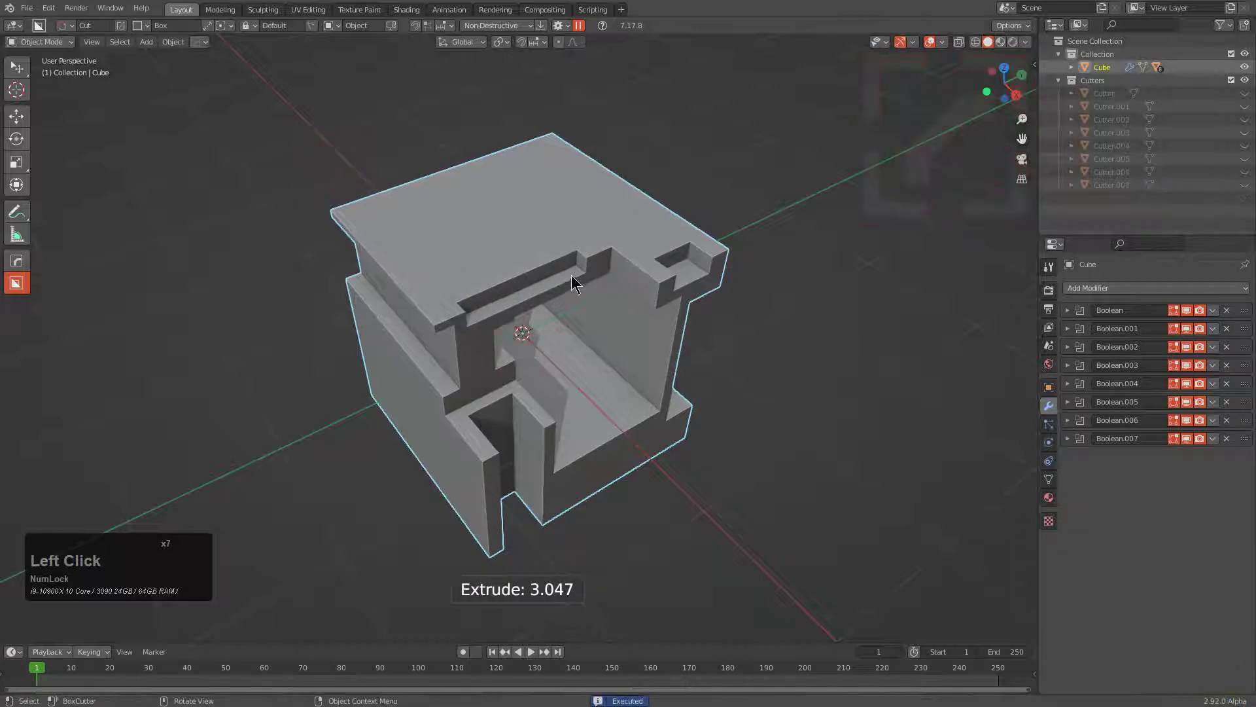
mouse_move(572, 277)
left_mouse_down()
mouse_move(533, 297)
mouse_move(536, 339)
left_mouse_up()
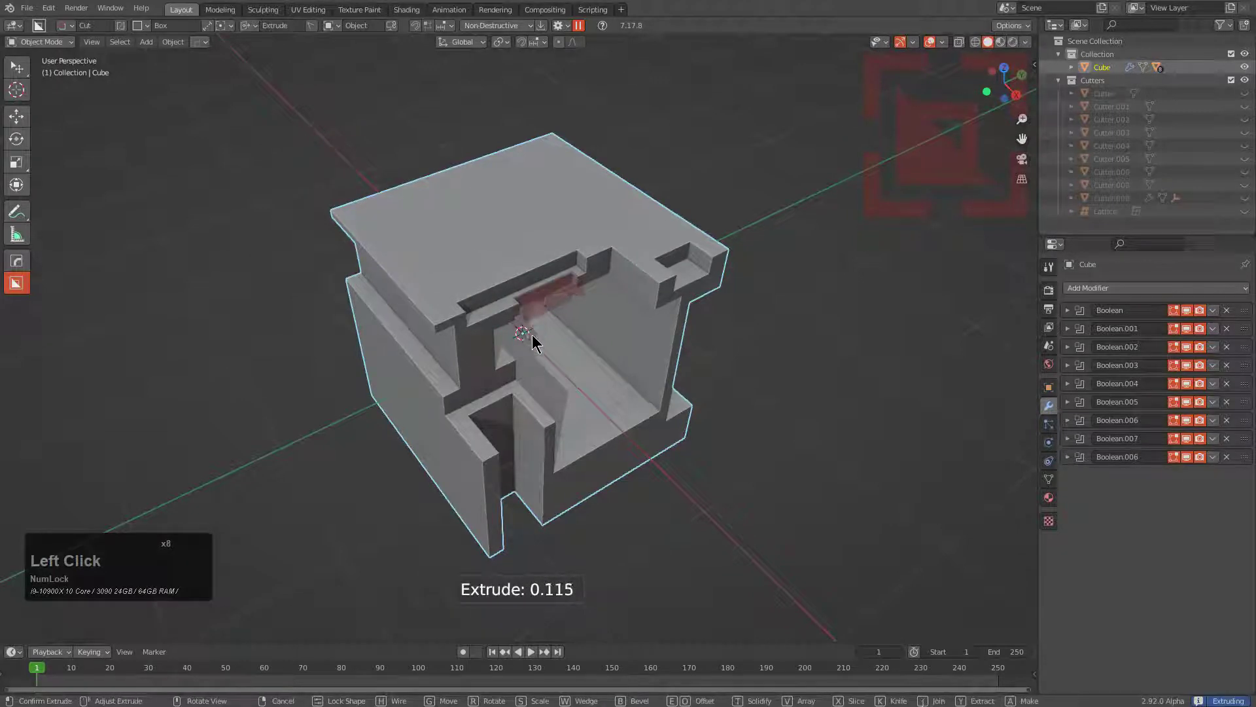
left_click(625, 294)
left_click_drag(611, 262, 648, 327)
left_click(654, 340)
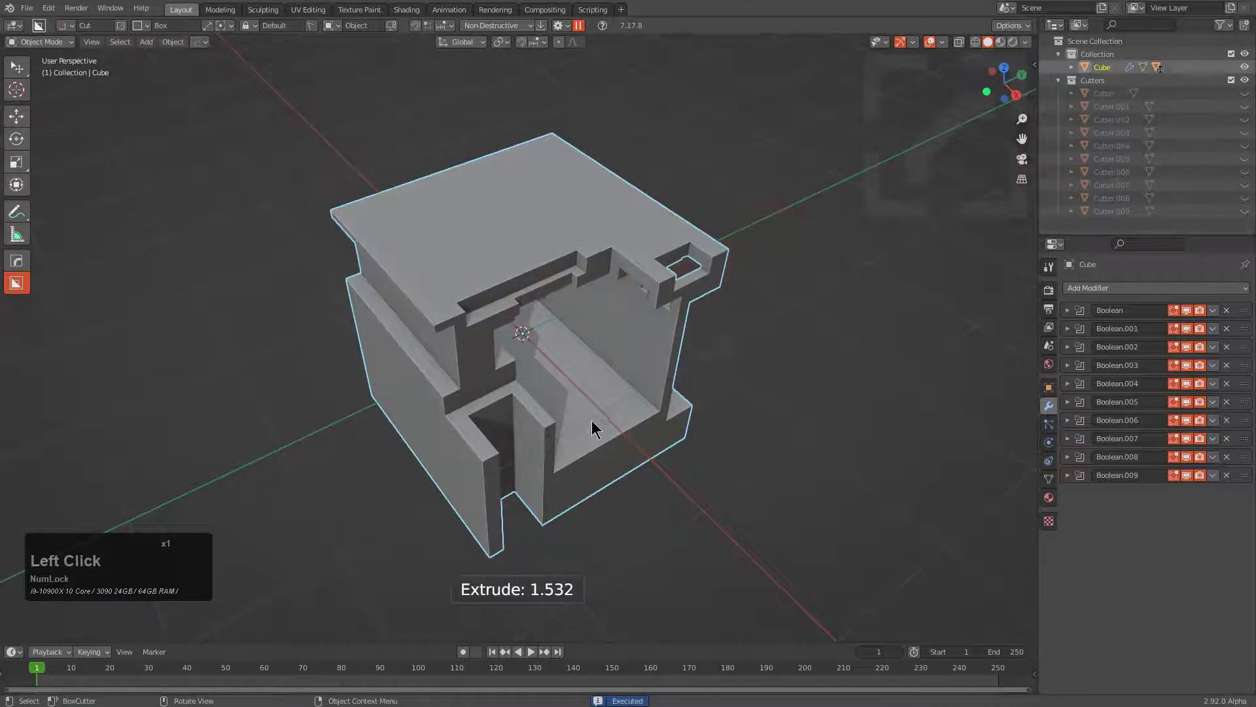
left_click_drag(607, 439, 594, 495)
left_click(659, 505)
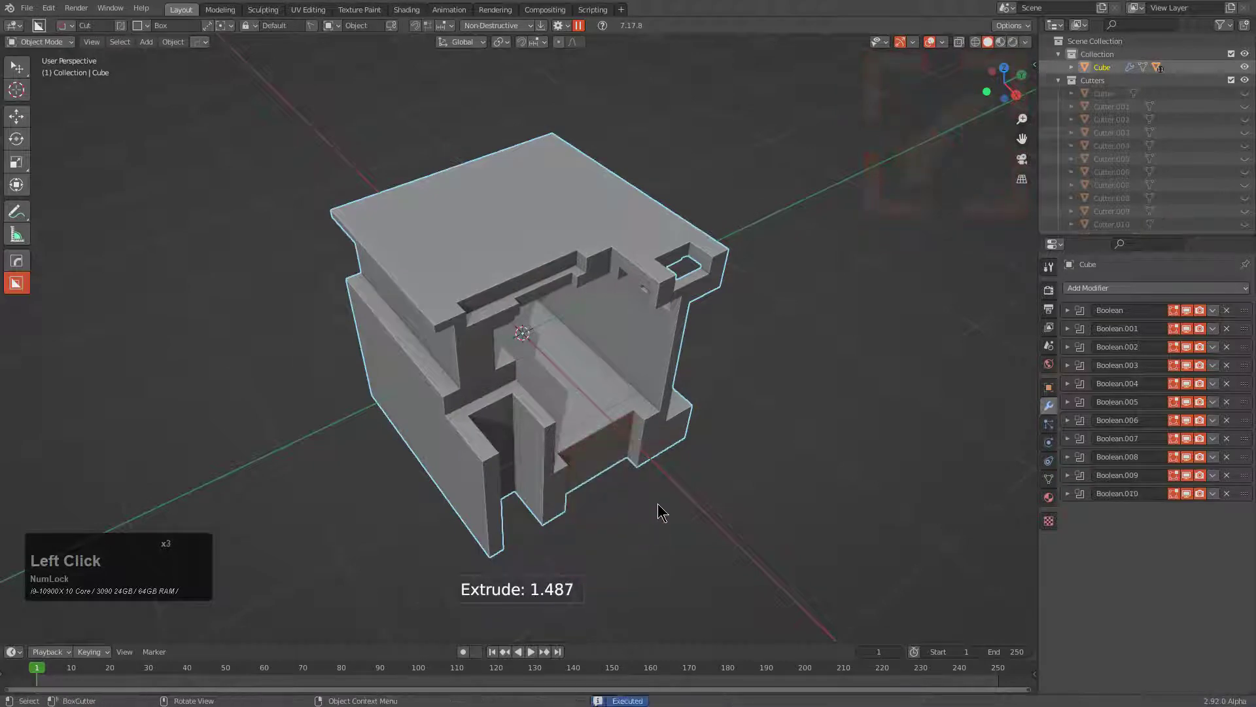
Orbit and zoom out to view the carved cube, then open the BoxCutter behaviour settings
middle_click_drag(662, 511, 599, 461)
scroll(603, 468, "down", 3)
left_click(556, 24)
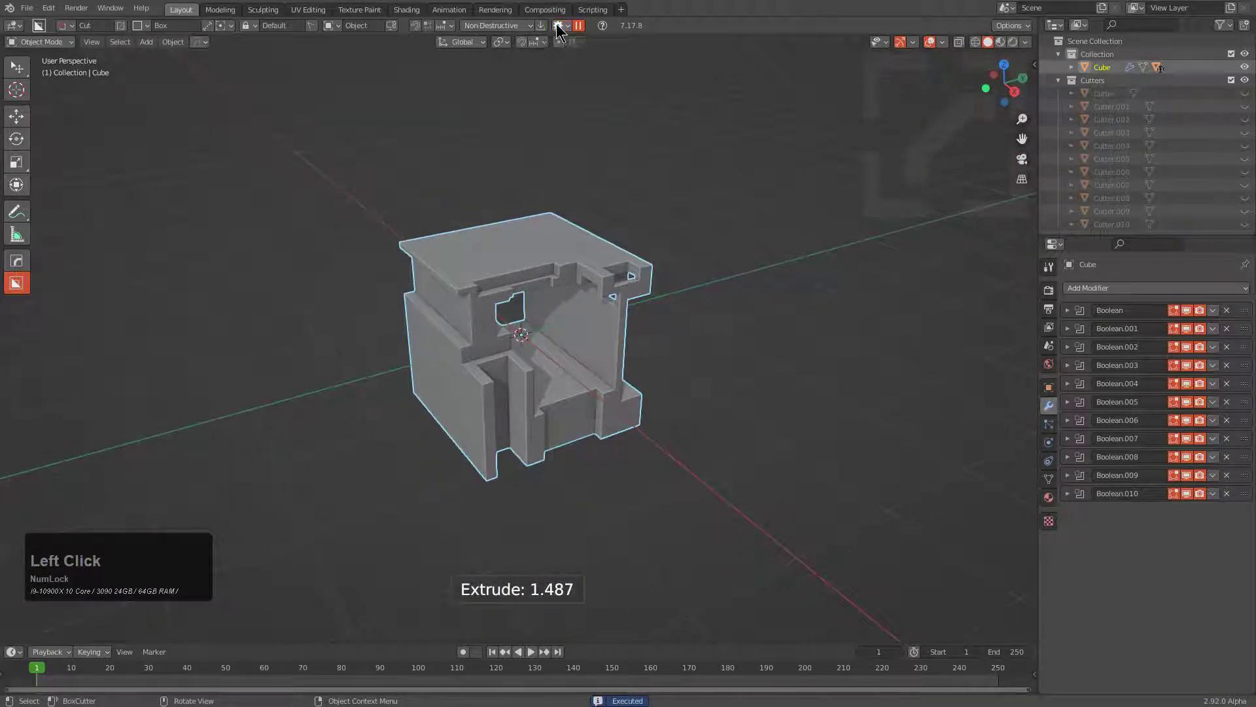
left_click(557, 24)
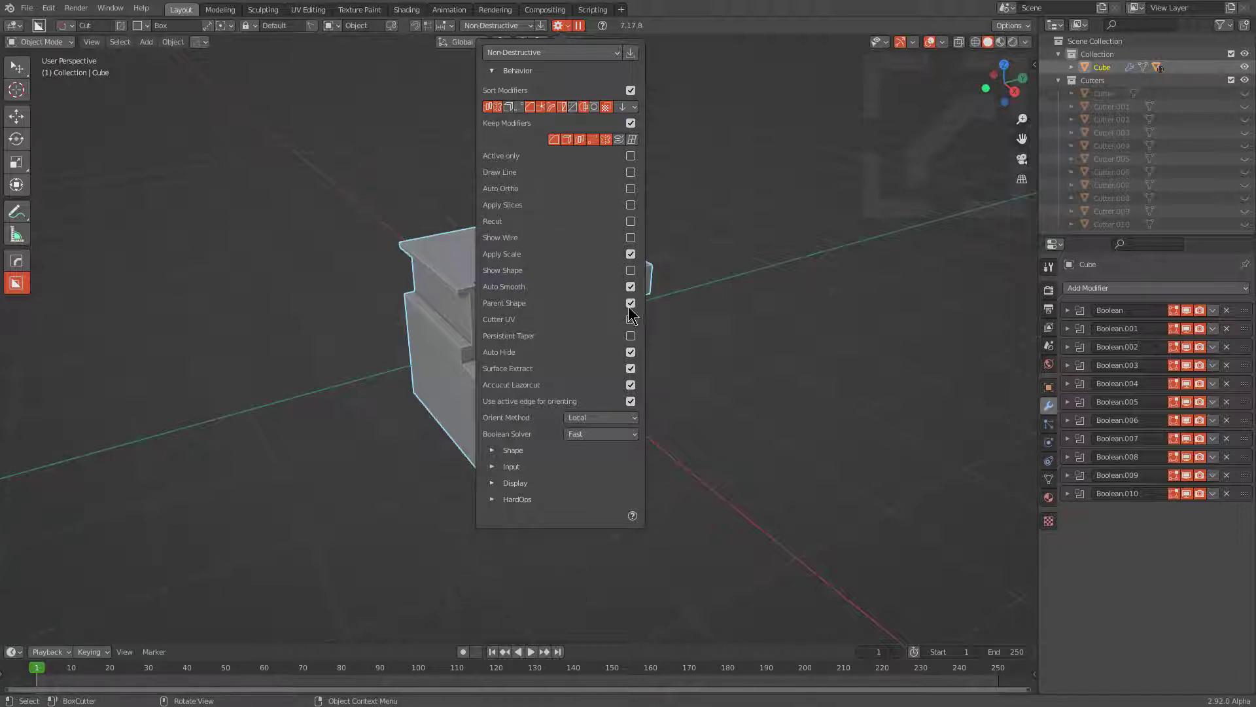
key("g")
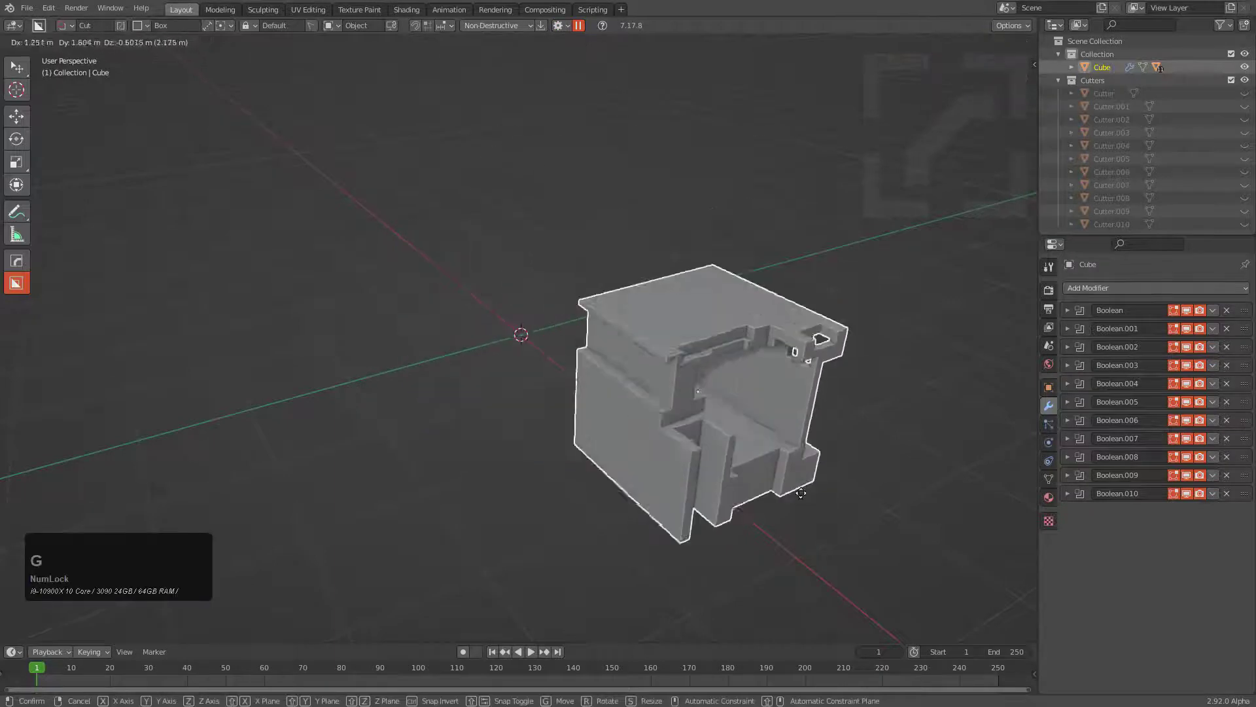
right_click(640, 451)
key("r")
left_click(687, 275)
key("g")
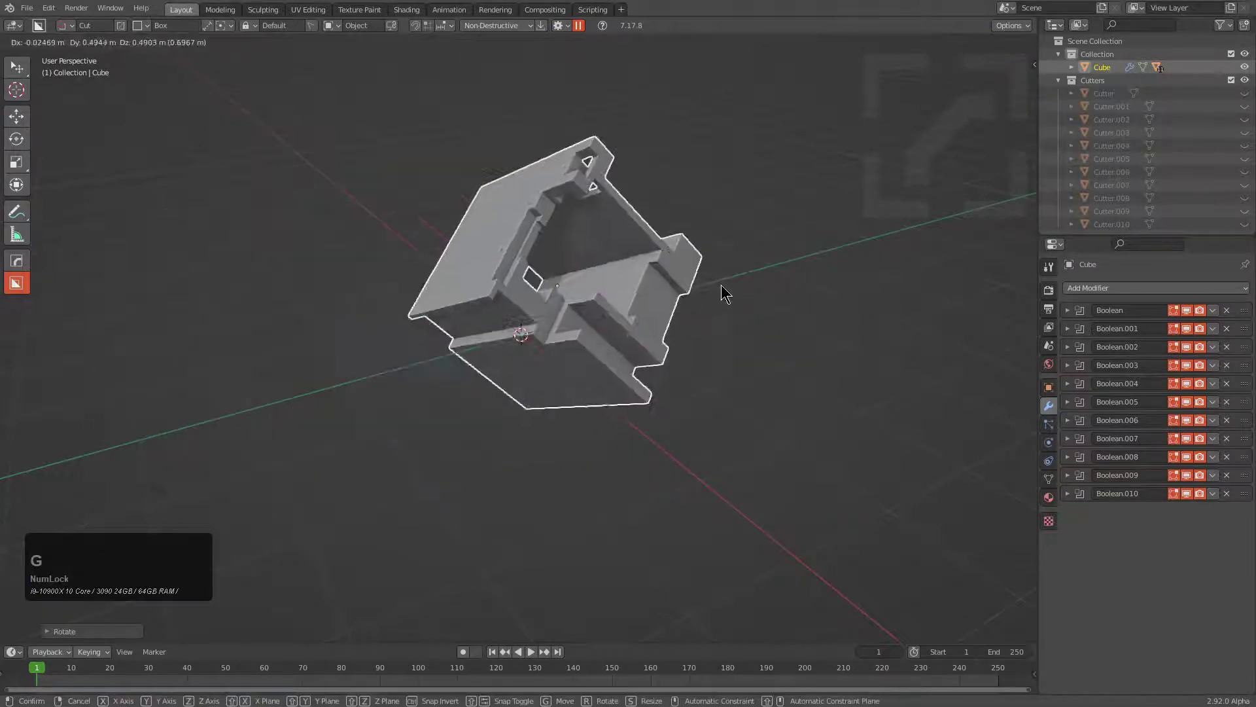
right_click(721, 284)
key("alt+r")
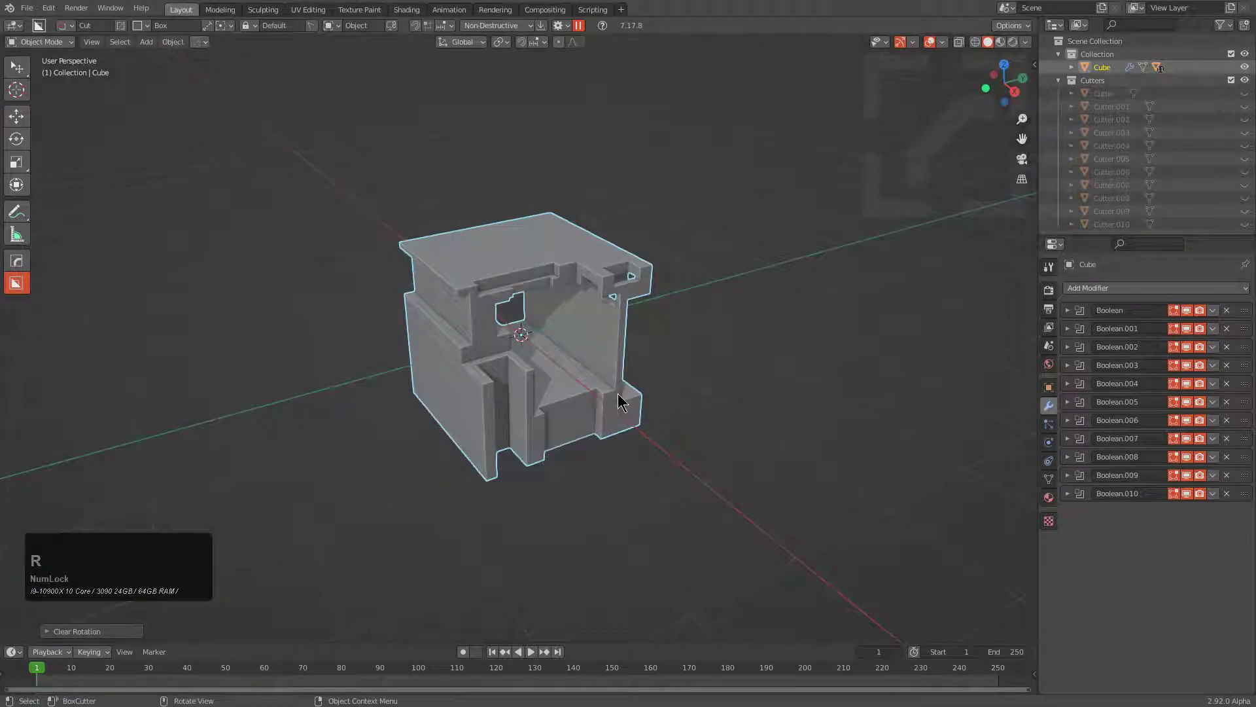
Smart Apply all eleven Boolean cuts into the cube's mesh, leaving no modifiers, and enter Edit Mode
middle_click_drag(547, 364, 513, 350)
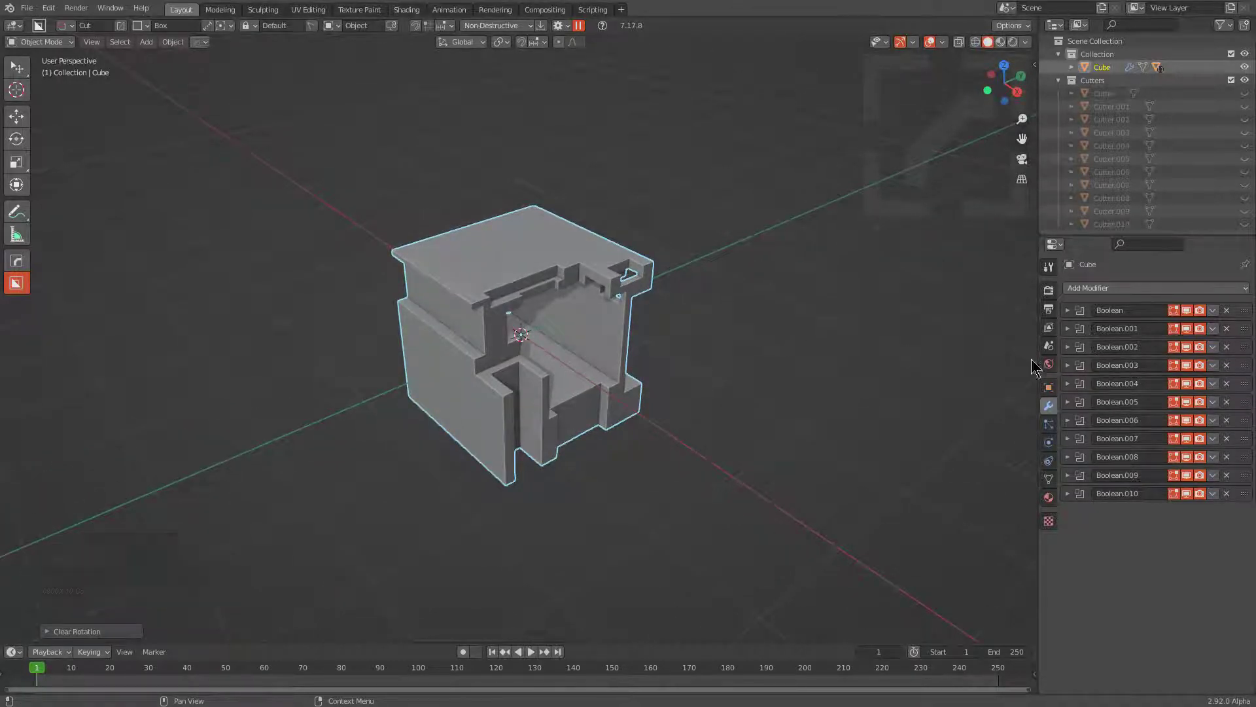
left_click(543, 24)
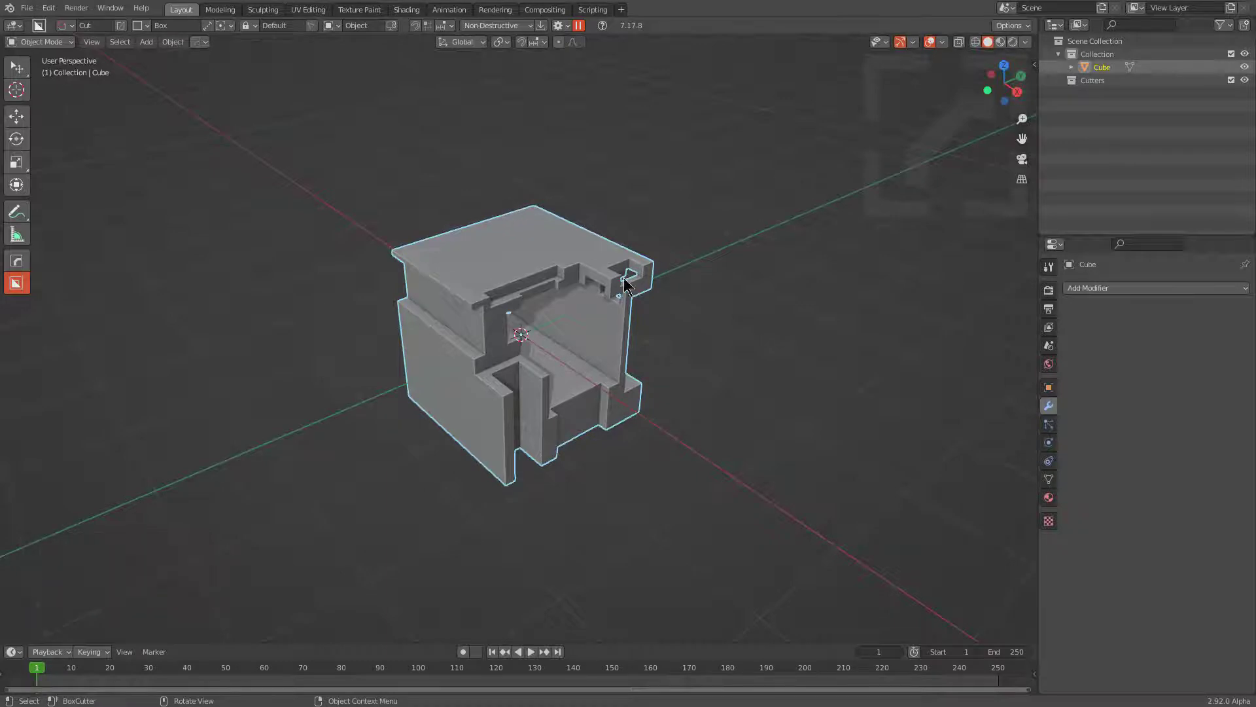
middle_click_drag(629, 288, 569, 294)
key("Tab")
scroll(584, 292, "up", 5)
Select all of the cube's vertices and stretch the mesh taller along Z
key("alt+a")
scroll(553, 258, "down", 4)
key("a")
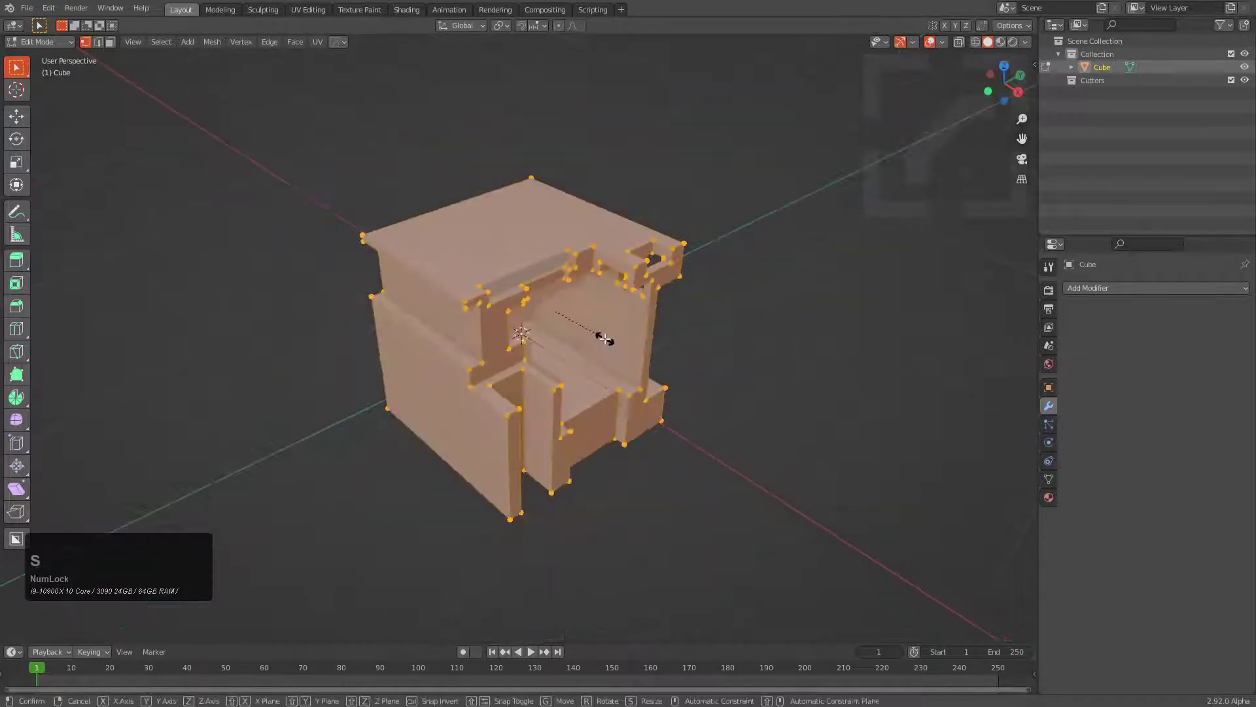
key("s")
key("z")
left_click(695, 395)
Widen the stretched block by scaling it along X
middle_click_drag(722, 389, 653, 356)
key("s")
key("x")
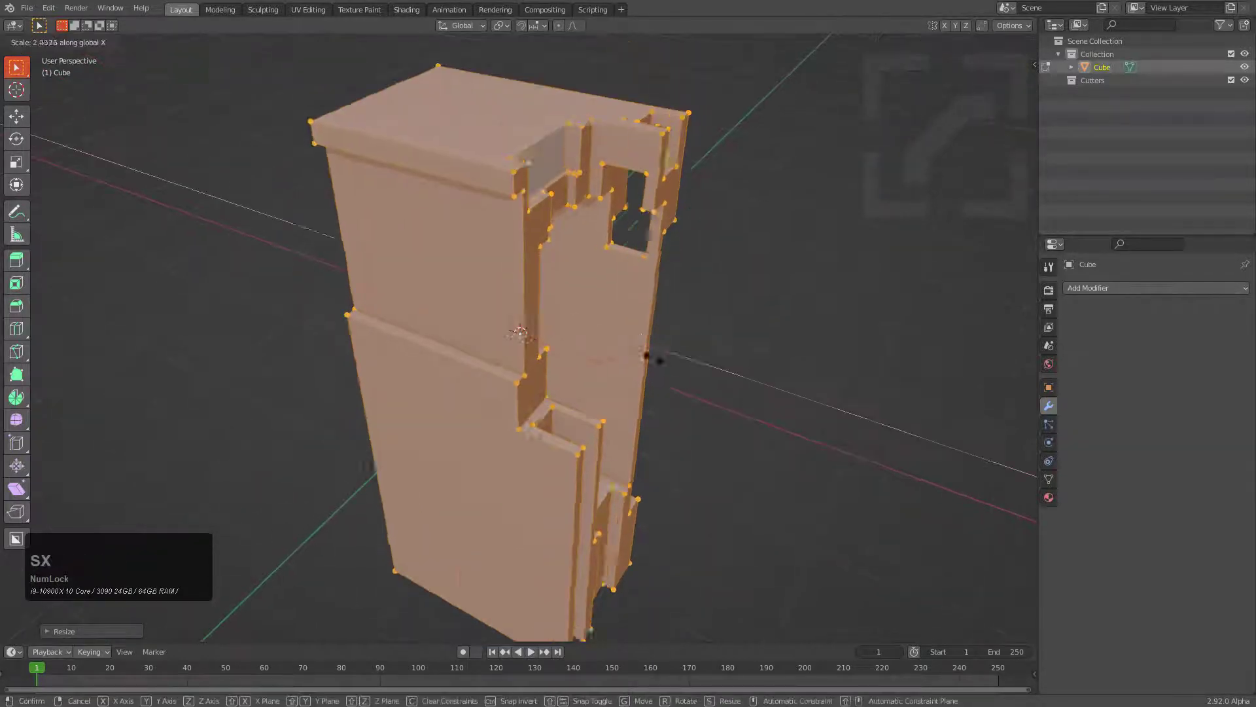
left_click(656, 352)
Mirror the mesh with the HardOps Symmetry gizmo and return to Object Mode
key("alt+x")
scroll(616, 365, "down", 1)
scroll(616, 364, "up", 2)
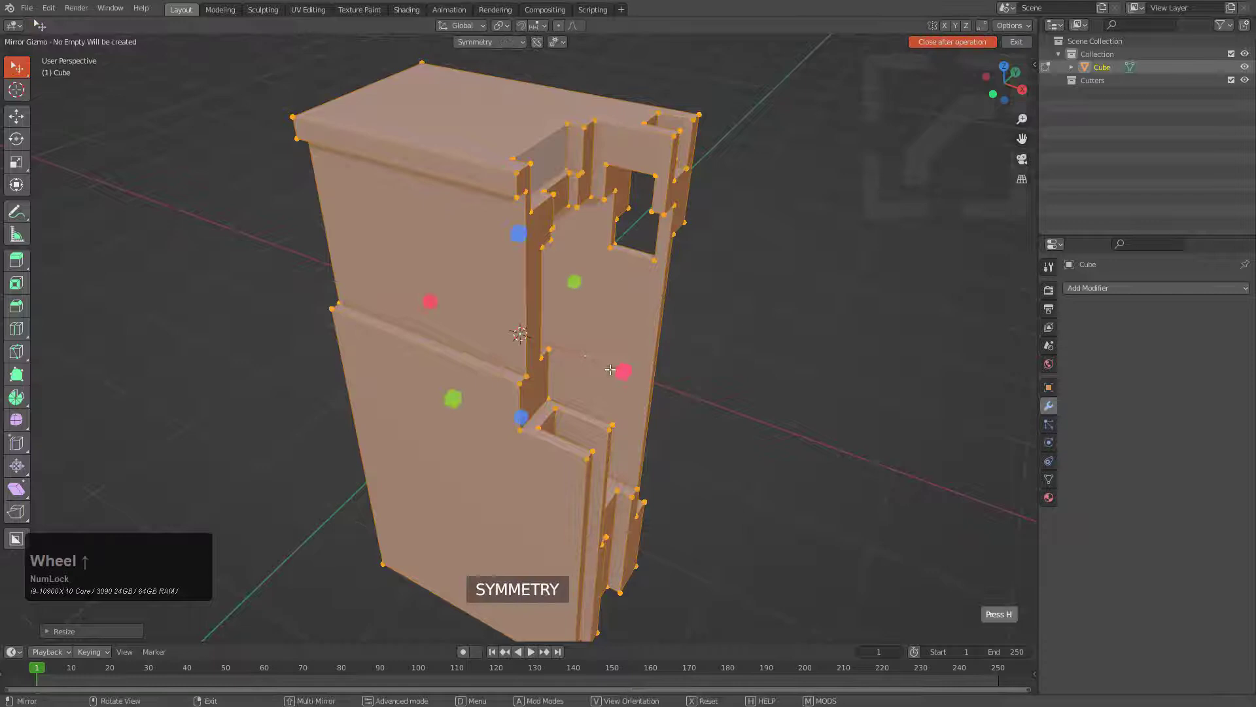
left_click(616, 365)
mouse_move(616, 364)
middle_mouse_down()
mouse_move(590, 335)
mouse_move(490, 337)
mouse_move(594, 325)
mouse_move(589, 312)
middle_mouse_up()
key("Tab")
Apply the tall block's scale with Ctrl+A
key("ctrl+a")
left_click(544, 345)
scroll(496, 241, "up", 3)
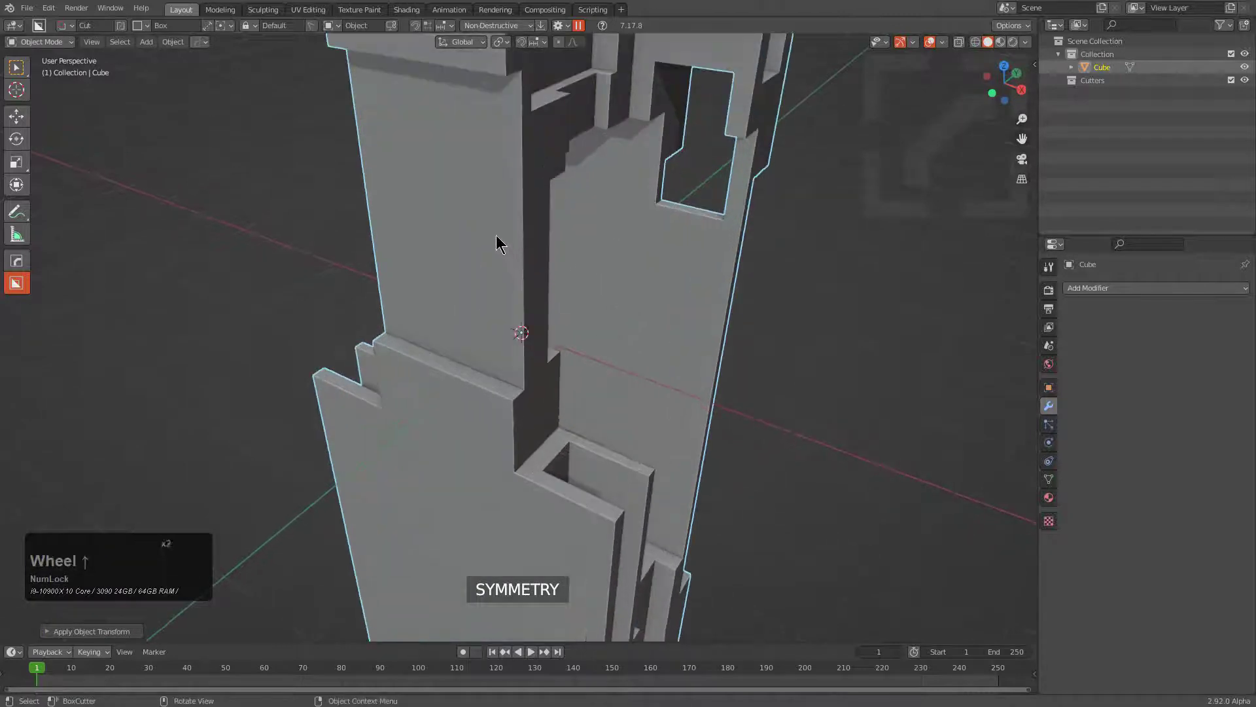
Cut two new box openings into the block as Boolean and Boolean.001
left_click_drag(497, 239, 550, 312)
left_click(600, 288)
left_click_drag(643, 239, 695, 392)
middle_click_drag(744, 272, 649, 288)
left_click(651, 288)
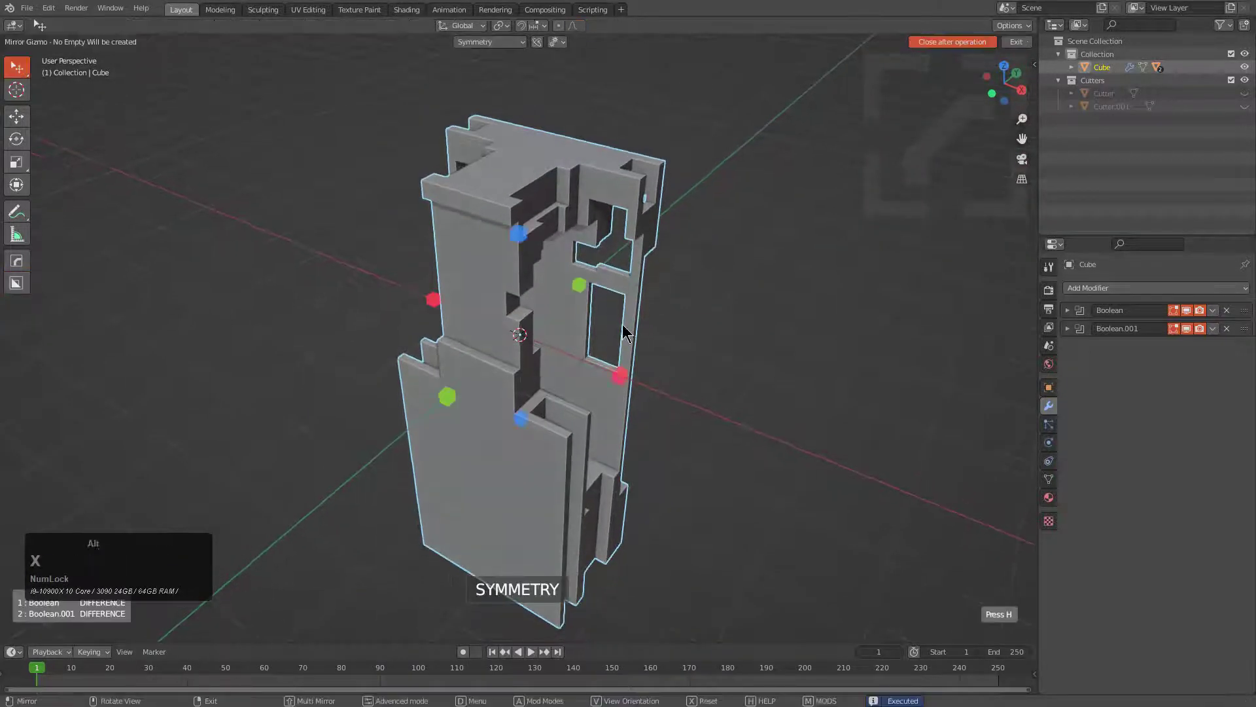
middle_click_drag(620, 378, 623, 329)
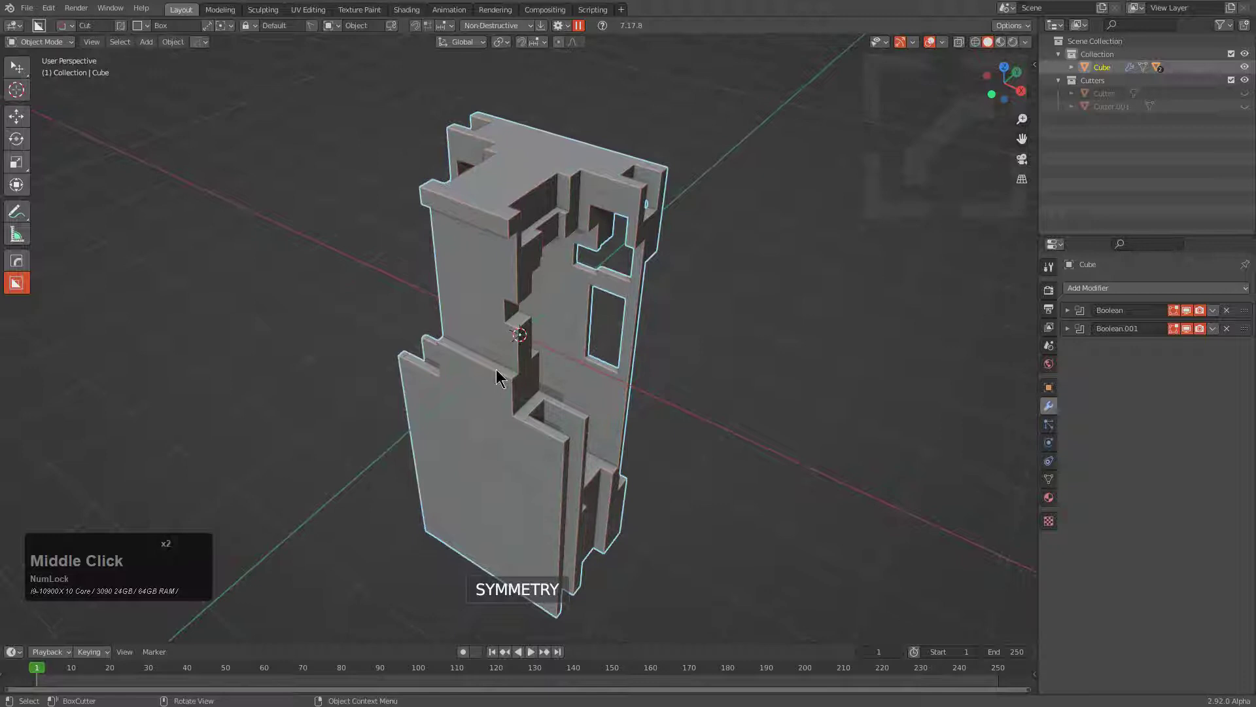
Draw a window box cut on the block's lower front face, creating Cutter.002
middle_click_drag(499, 378, 517, 406)
mouse_move(520, 427)
left_mouse_down()
mouse_move(559, 511)
mouse_move(600, 494)
mouse_move(610, 474)
left_mouse_up()
middle_click_drag(610, 473, 605, 439)
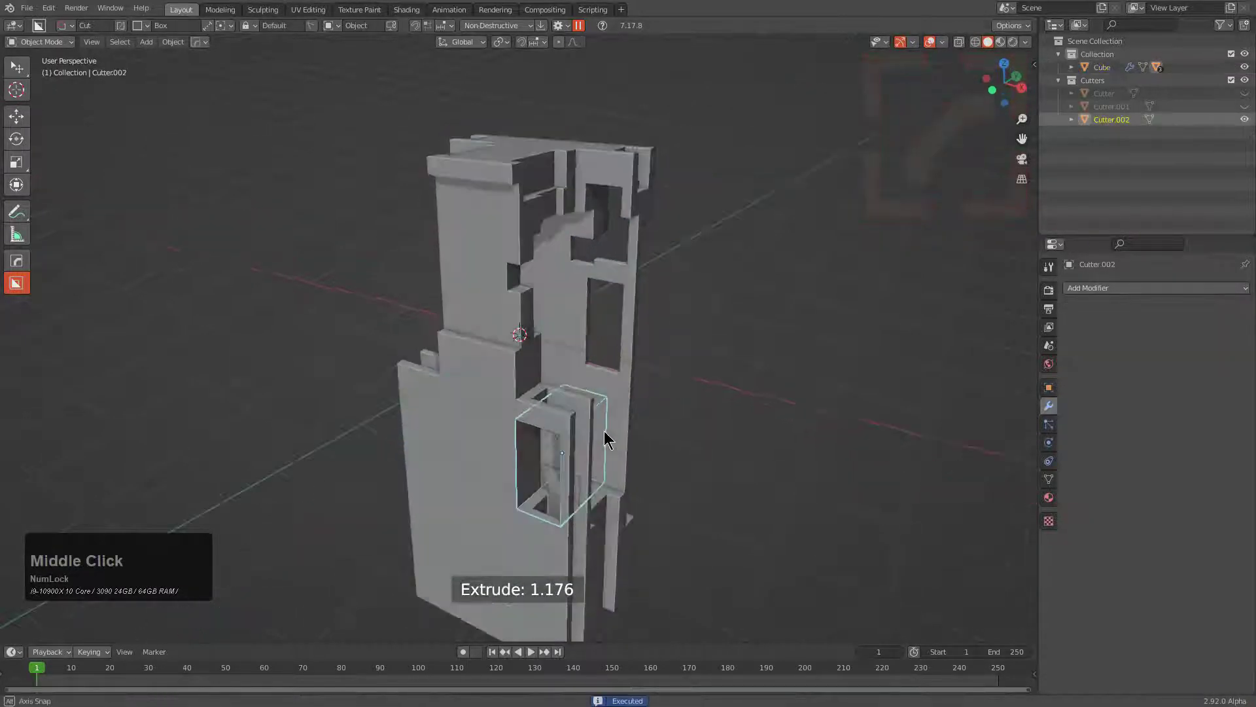
scroll(613, 368, "up", 3)
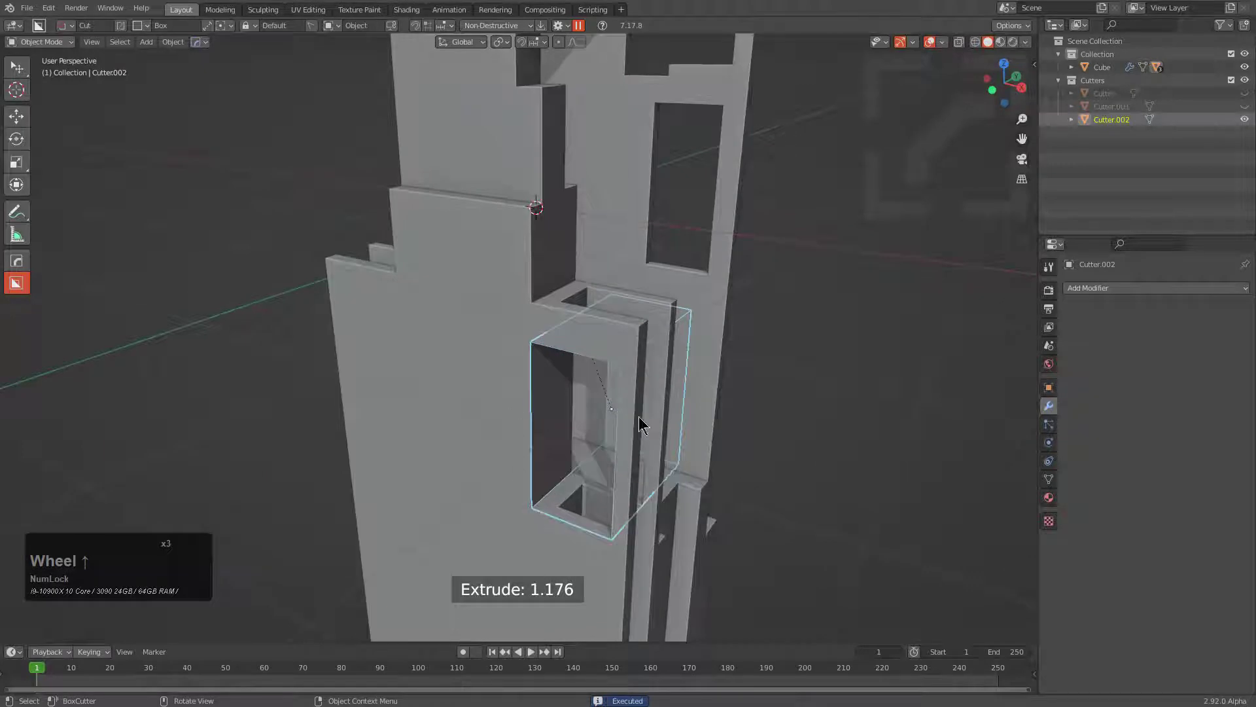
middle_click_drag(591, 340, 617, 394)
key("g")
right_click(618, 430)
Bevel Cutter.002's lower edge in Edit Mode to give the opening chamfered corners
key("Tab")
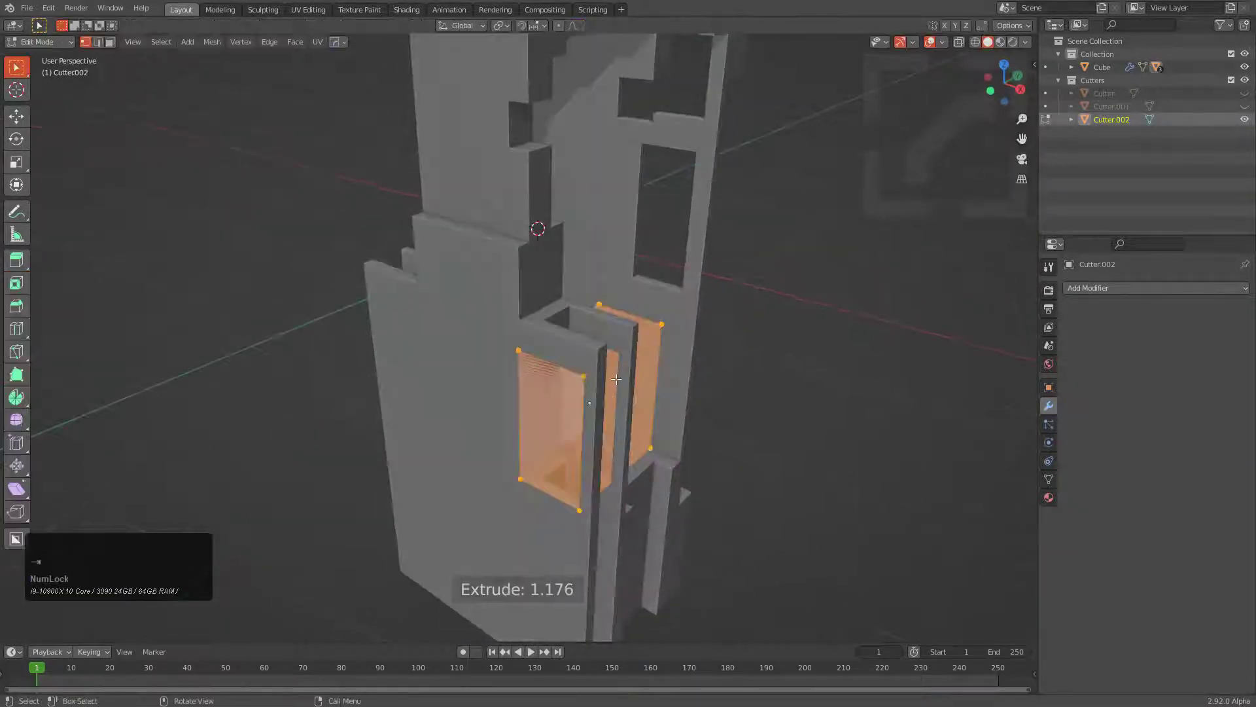
key("z")
left_click(586, 373)
left_click(662, 325, "shift")
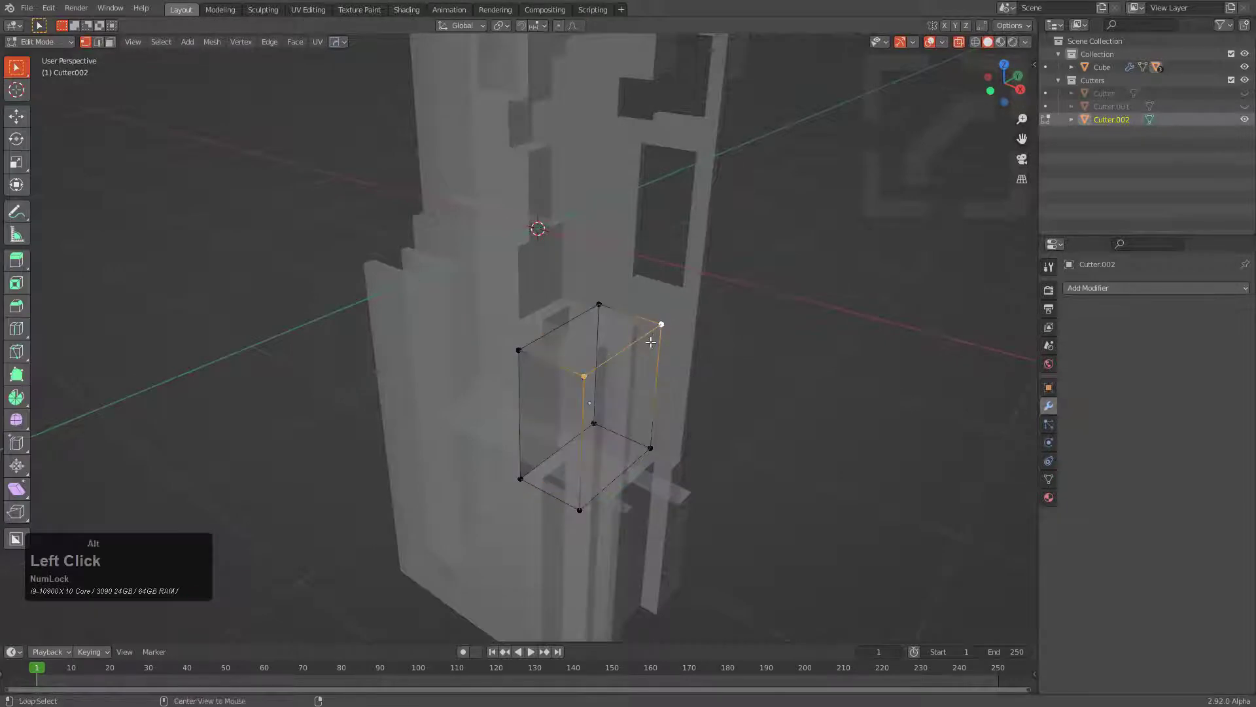
key("z")
key("2")
left_click(565, 459)
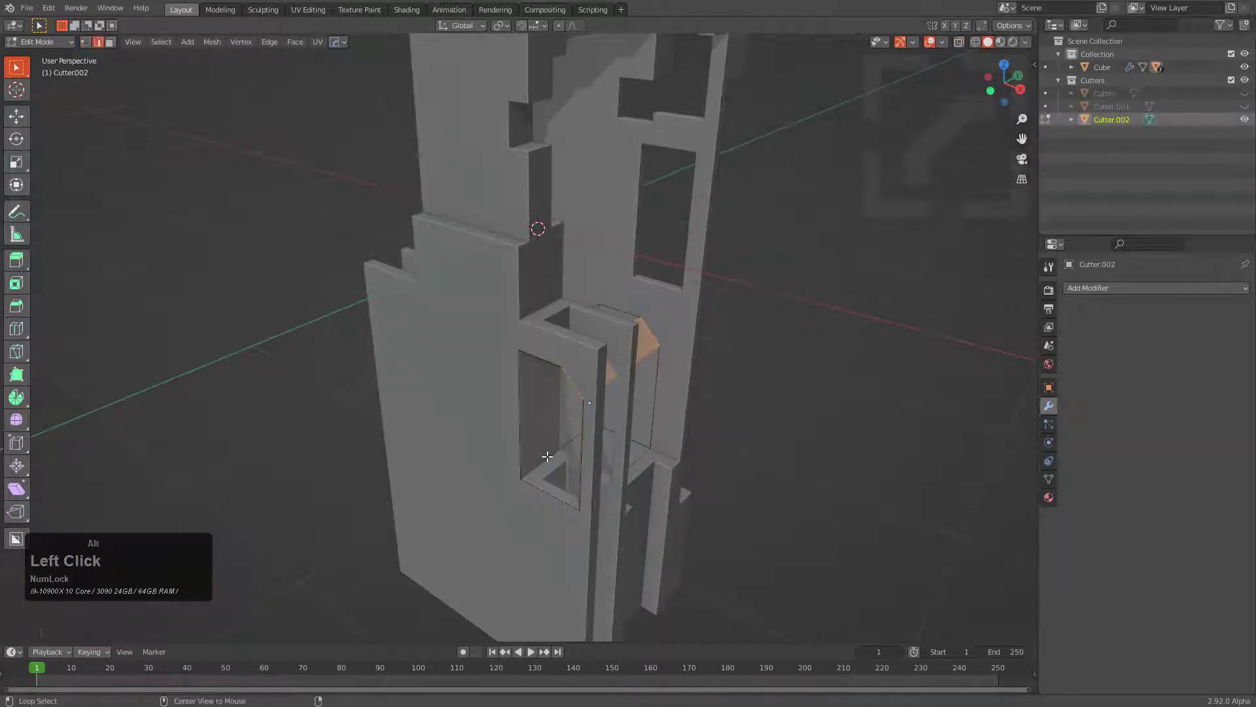
key("ctrl+b")
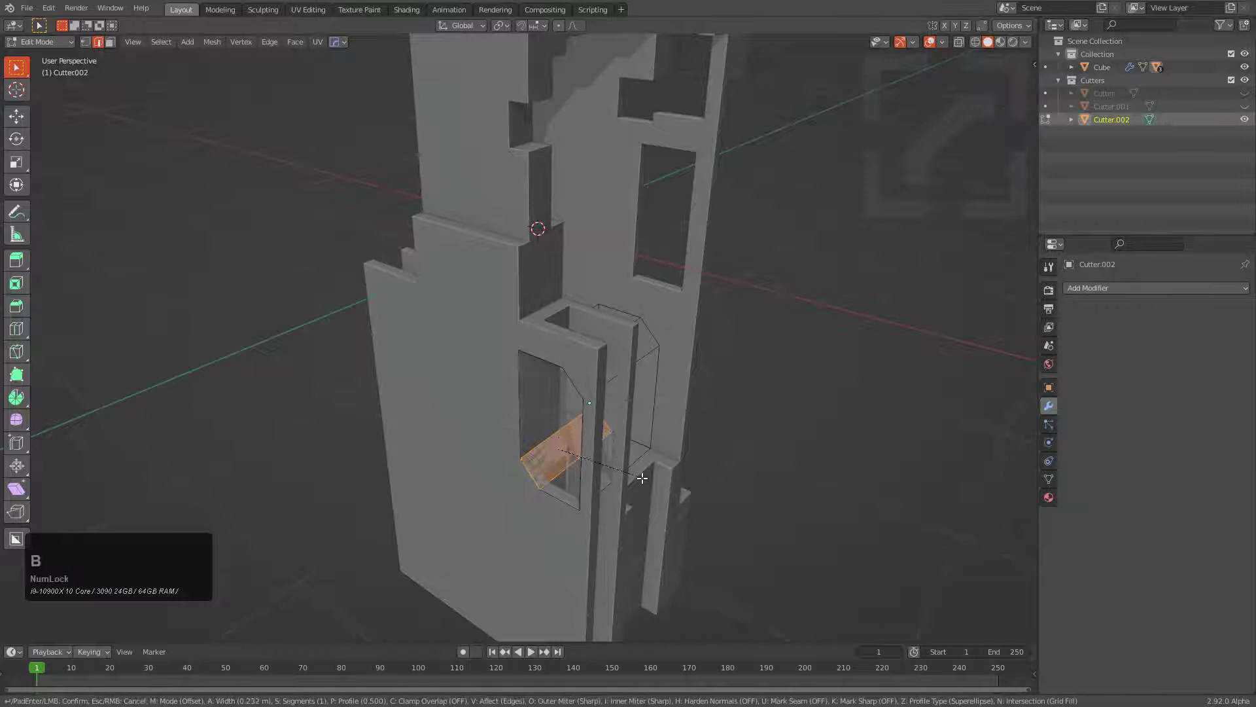
left_click(599, 447)
key("Tab")
middle_click_drag(598, 447, 642, 402)
In front orthographic view, cut a band across Cutter.002's middle to split it into two openings
scroll(649, 398, "up", 1)
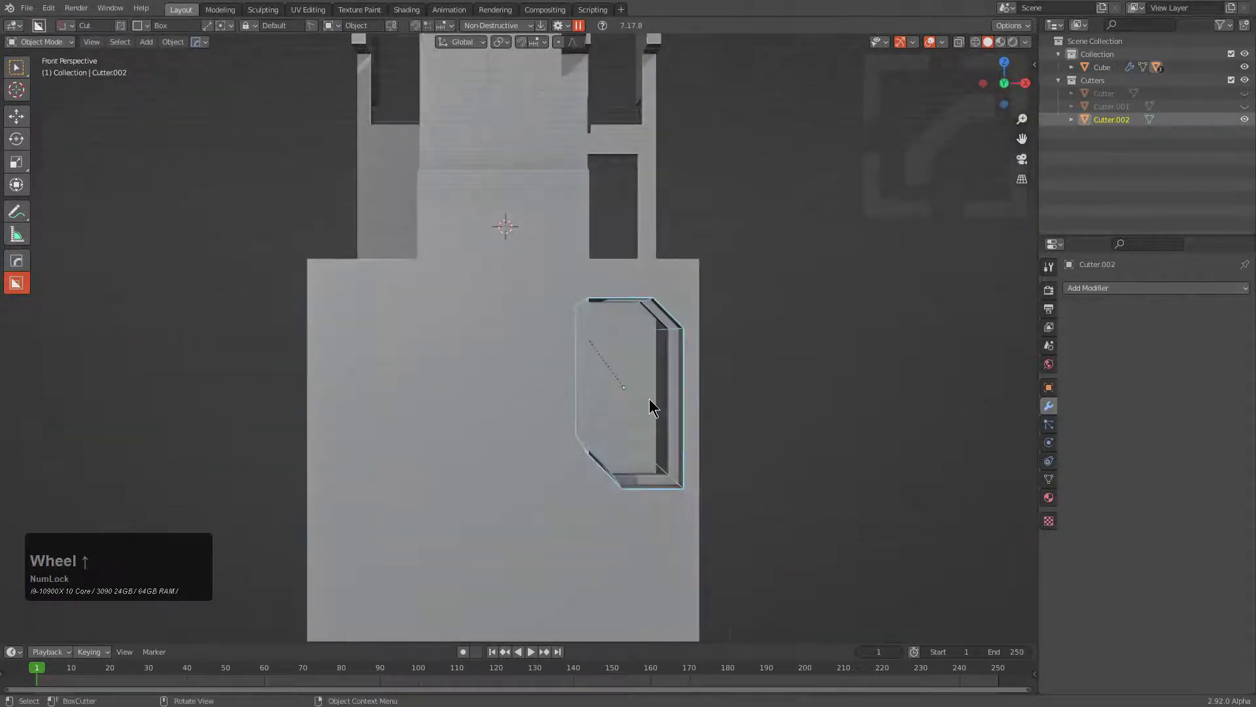
key("KP_5")
left_click_drag(560, 365, 700, 400)
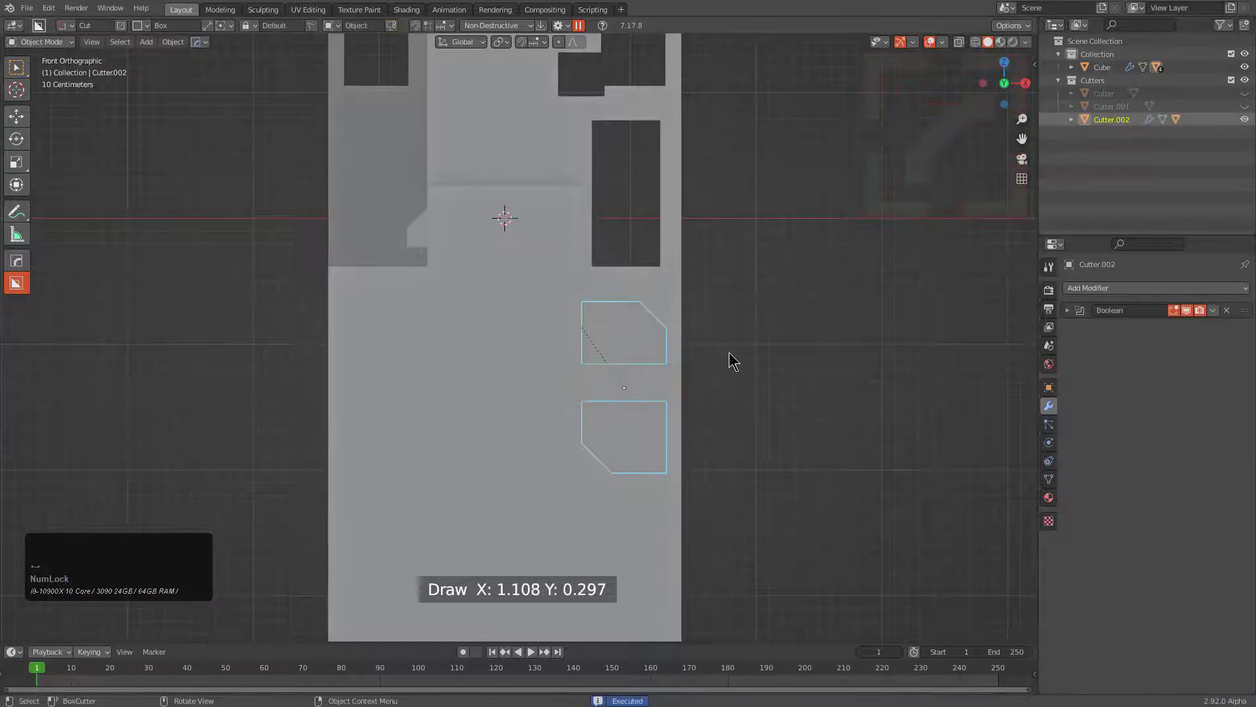
mouse_move(729, 352)
middle_mouse_down()
mouse_move(665, 402)
mouse_move(645, 402)
mouse_move(546, 343)
middle_mouse_up()
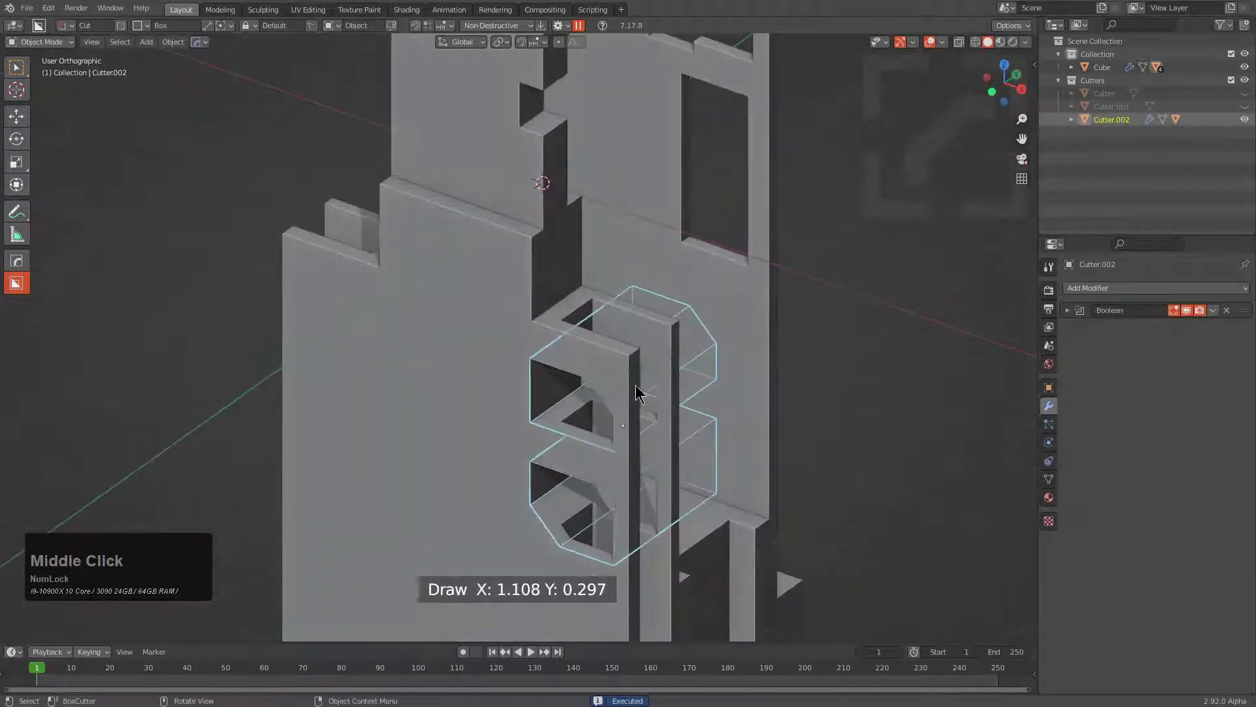
scroll(635, 385, "down", 1)
middle_click_drag(634, 385, 597, 414)
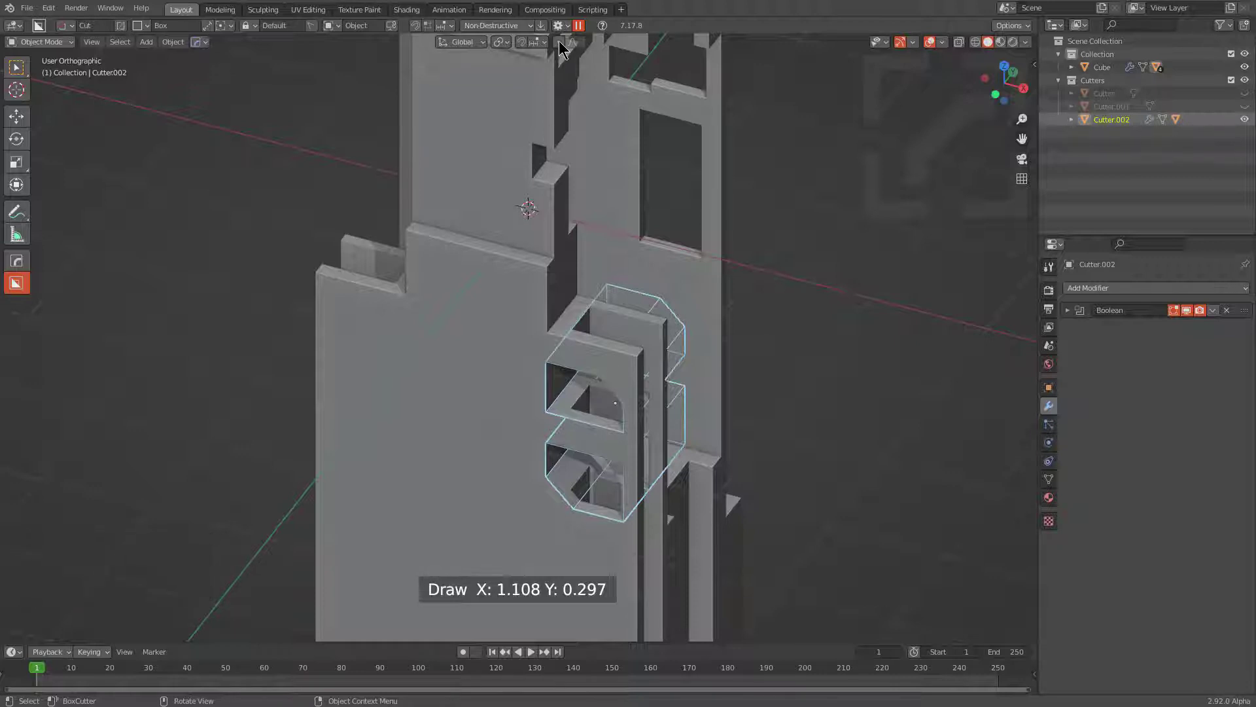
middle_click_drag(641, 363, 588, 405)
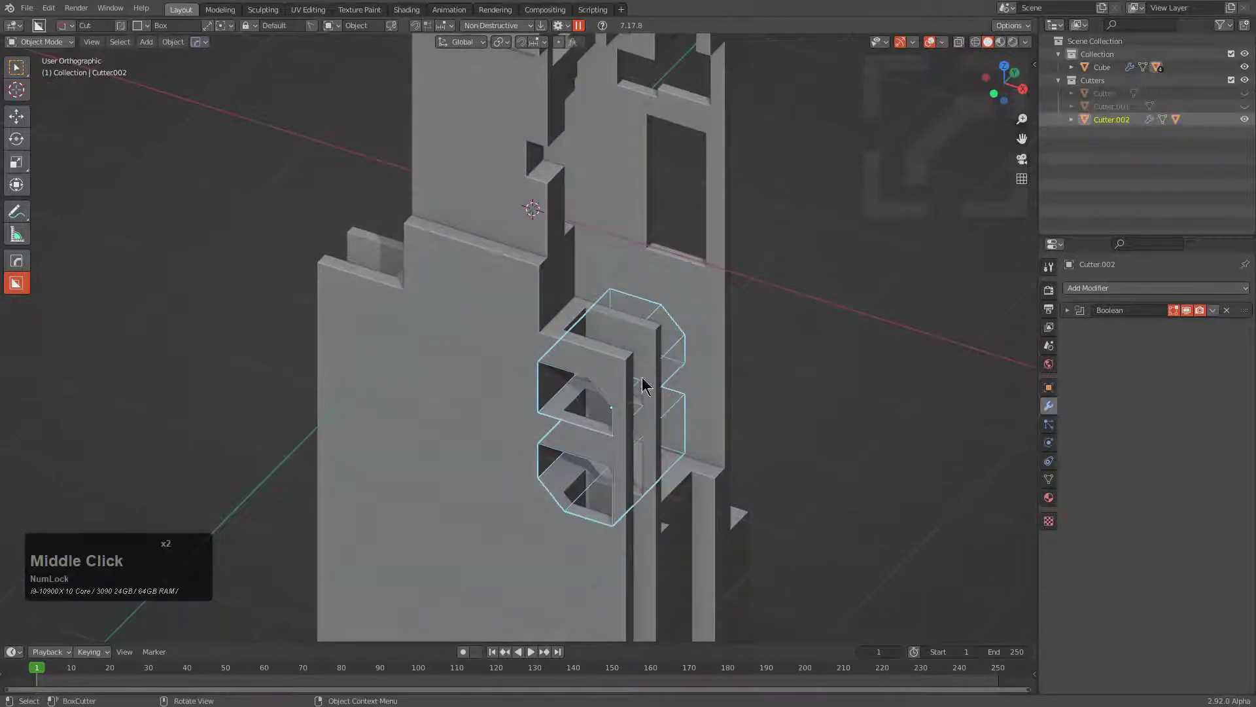
Smart Apply the split cutter and select the Cube
left_click(540, 25)
scroll(477, 319, "down", 3)
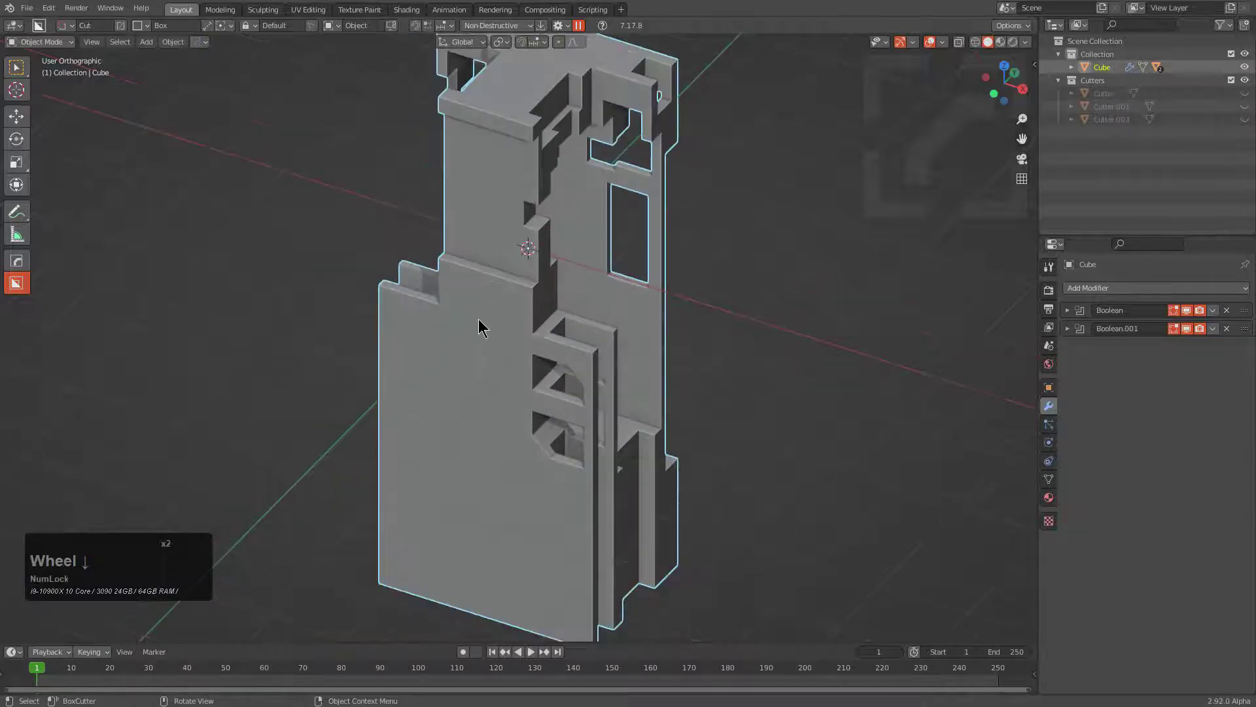
left_click(484, 391)
Check the block's new opening faces in Edit Mode, orbiting toward the top between checks
key("Tab")
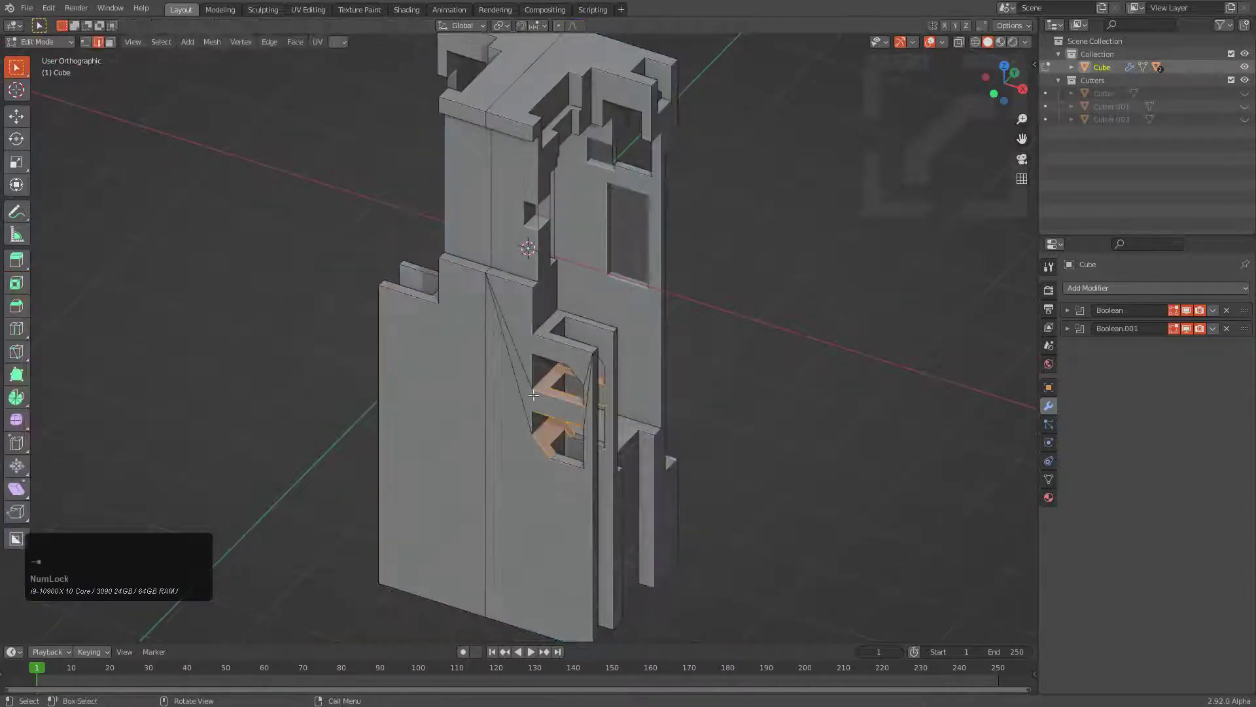
key("Tab")
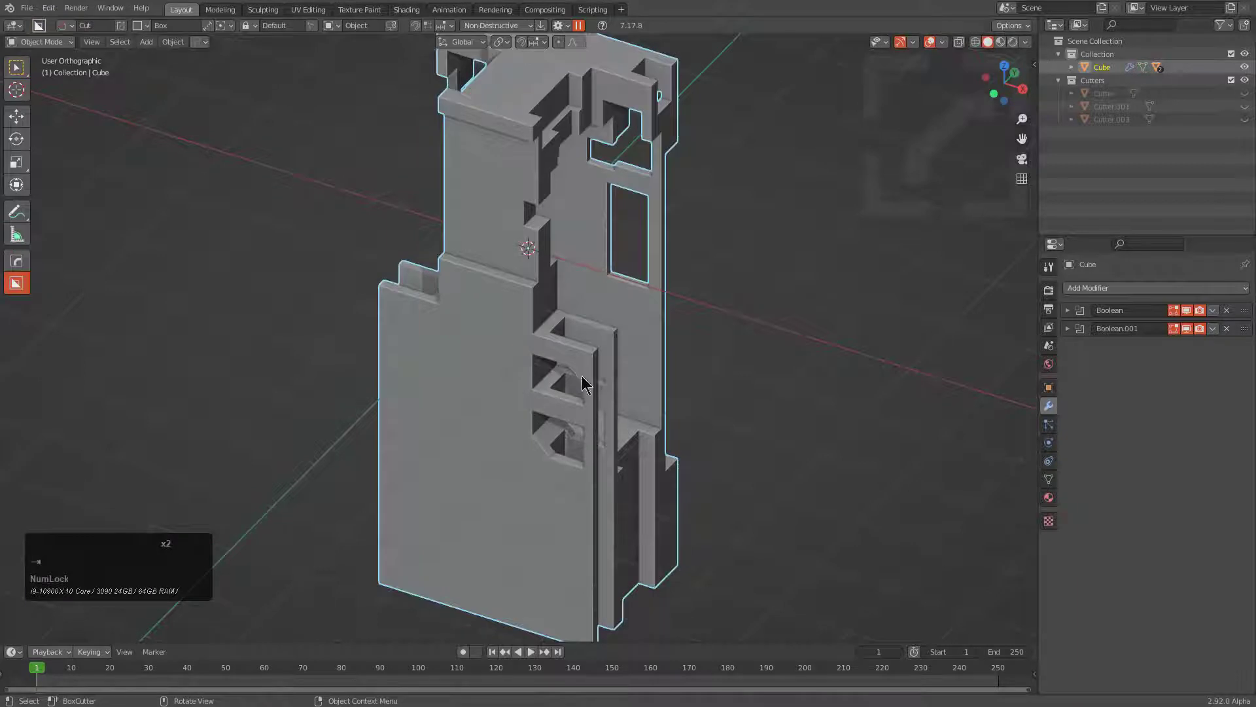
middle_click_drag(548, 411, 564, 301)
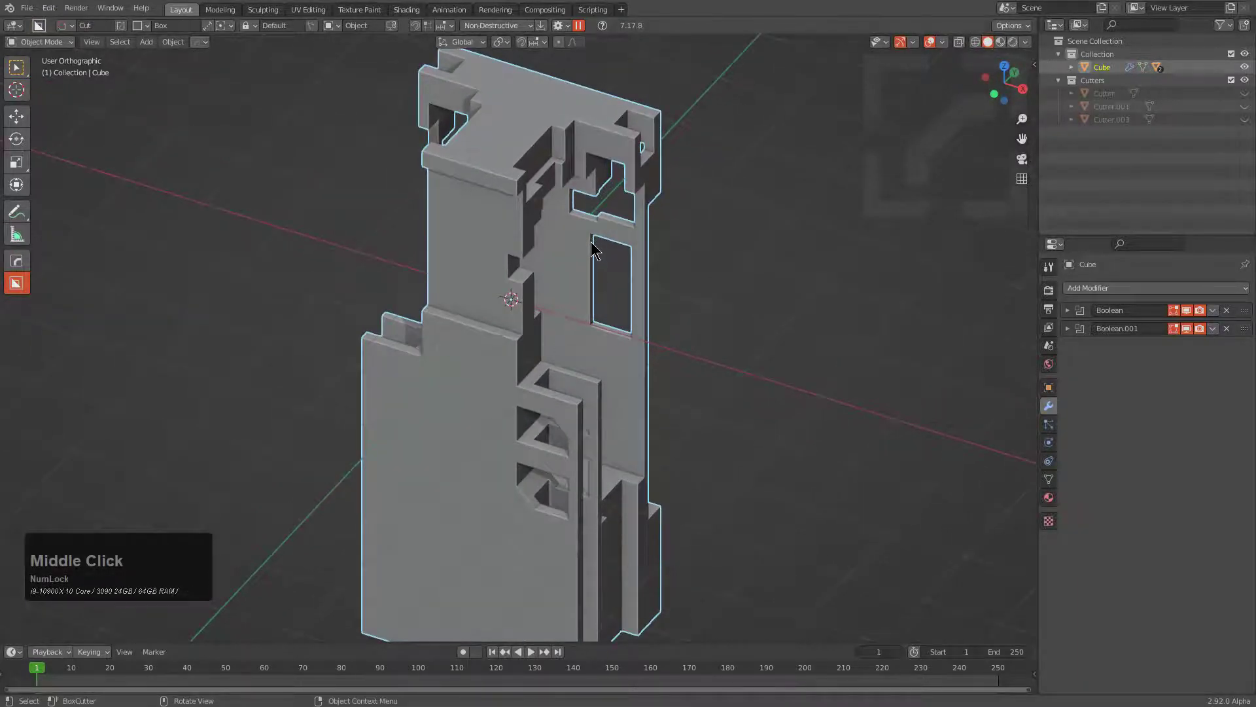
key("Tab")
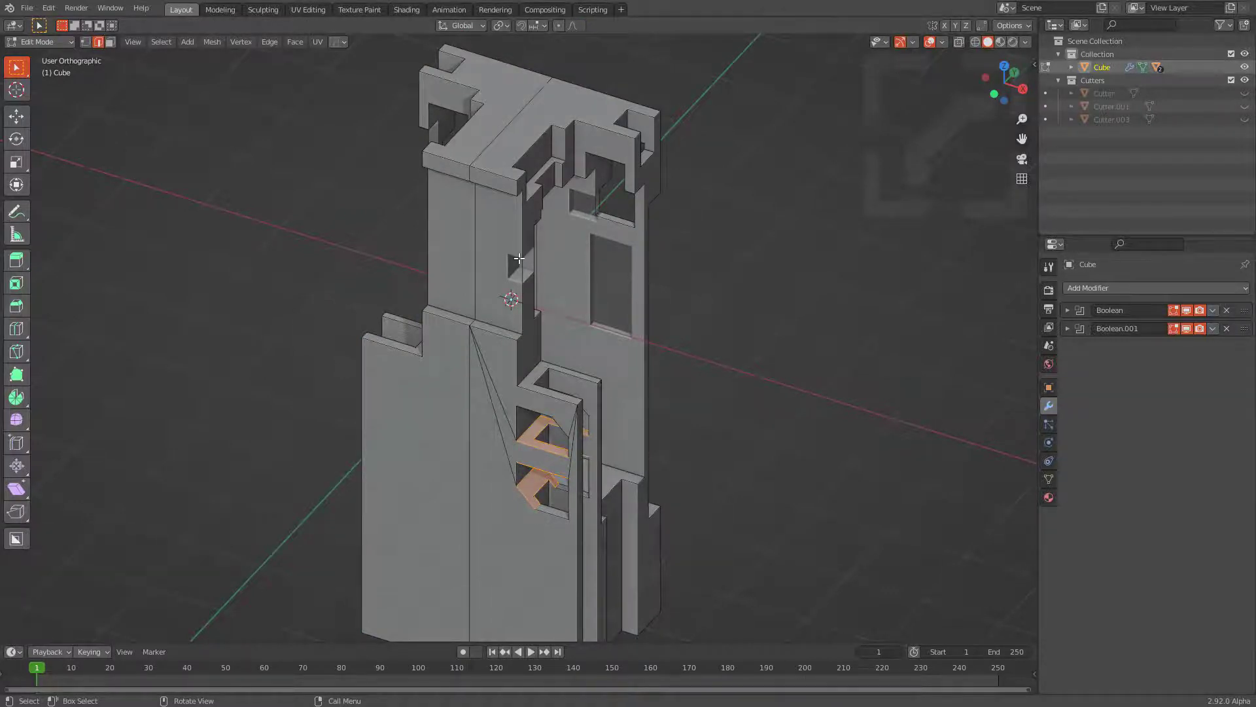
key("Tab")
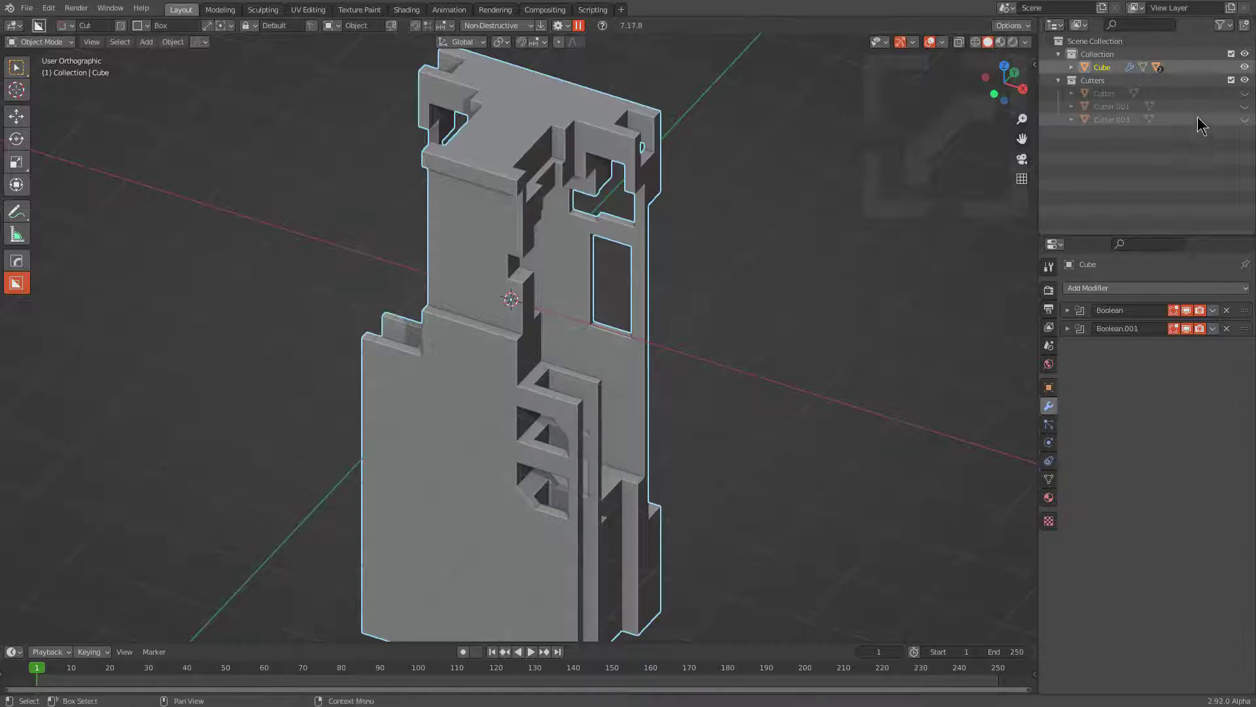
Unhide Cutter.001, Smart Apply its window cut into the Cube, and check the faces in Edit Mode
left_click(1245, 106)
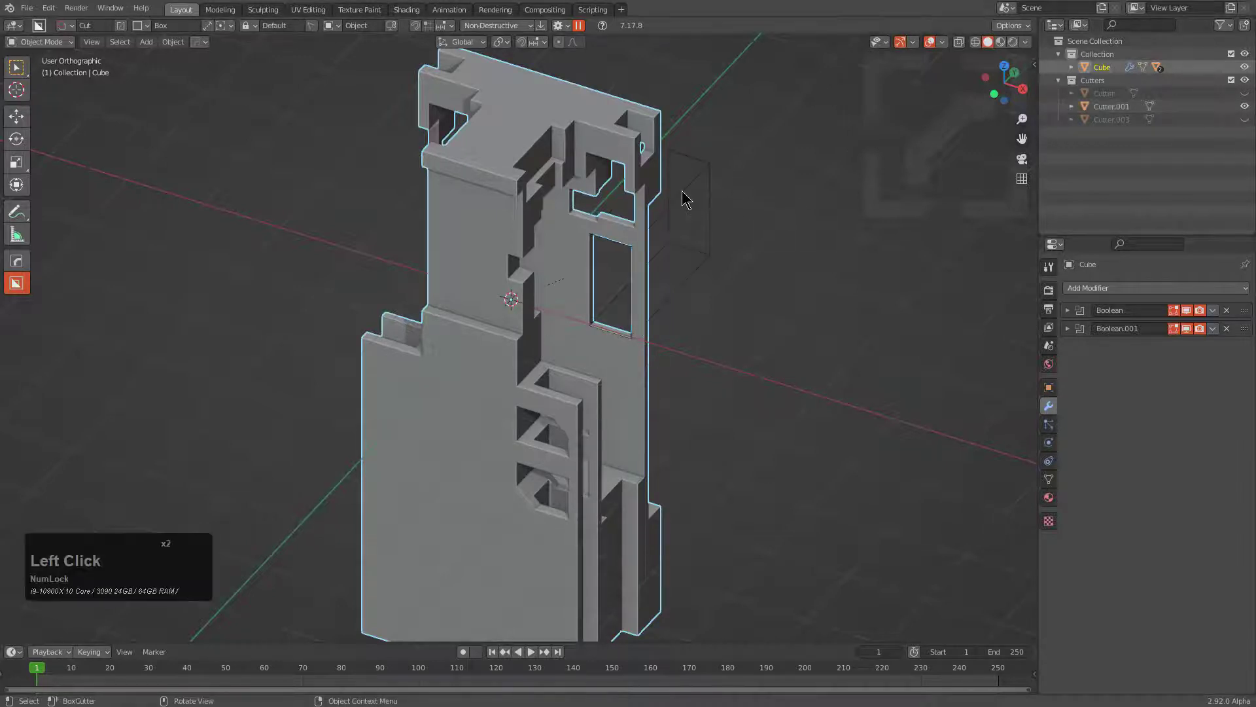
left_click(617, 268)
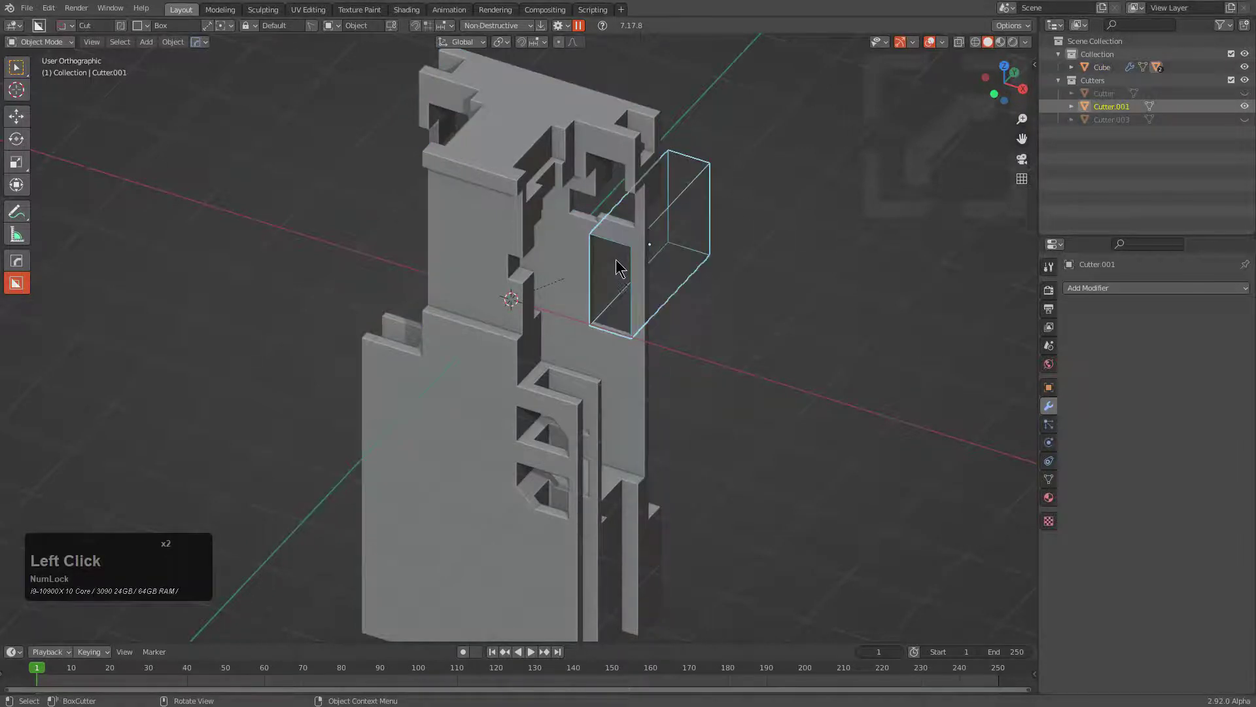
left_click(540, 27)
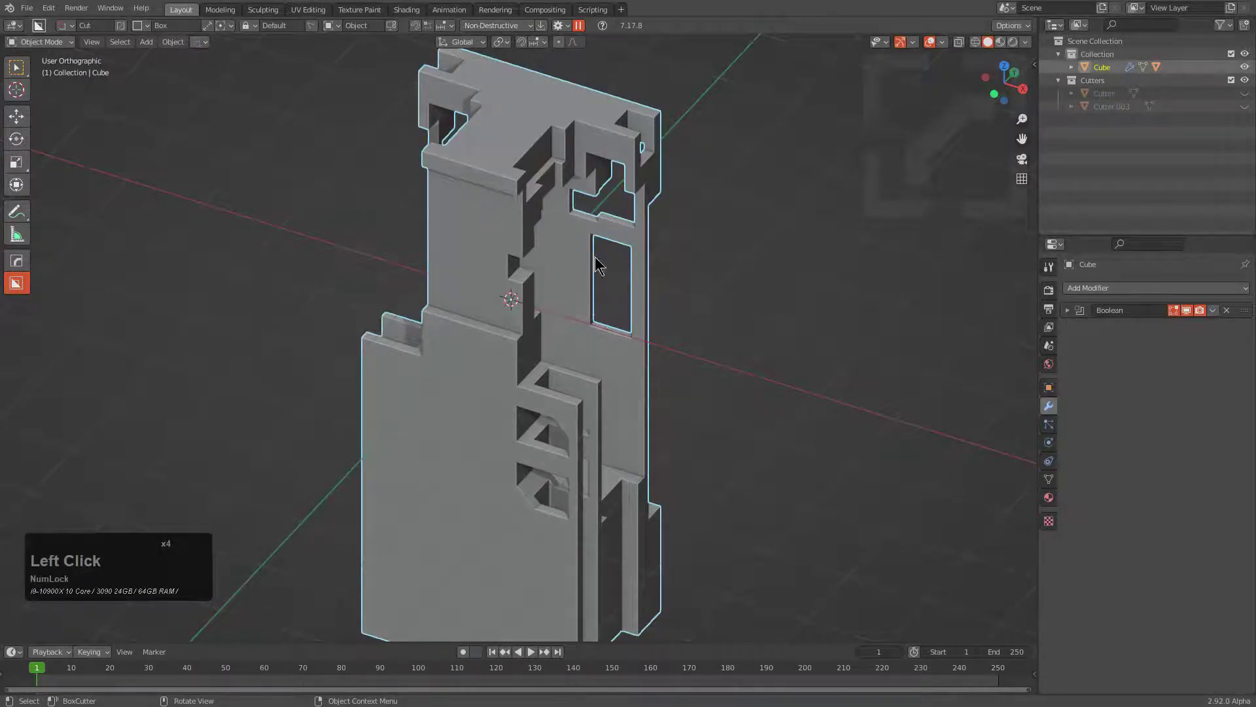
key("Tab")
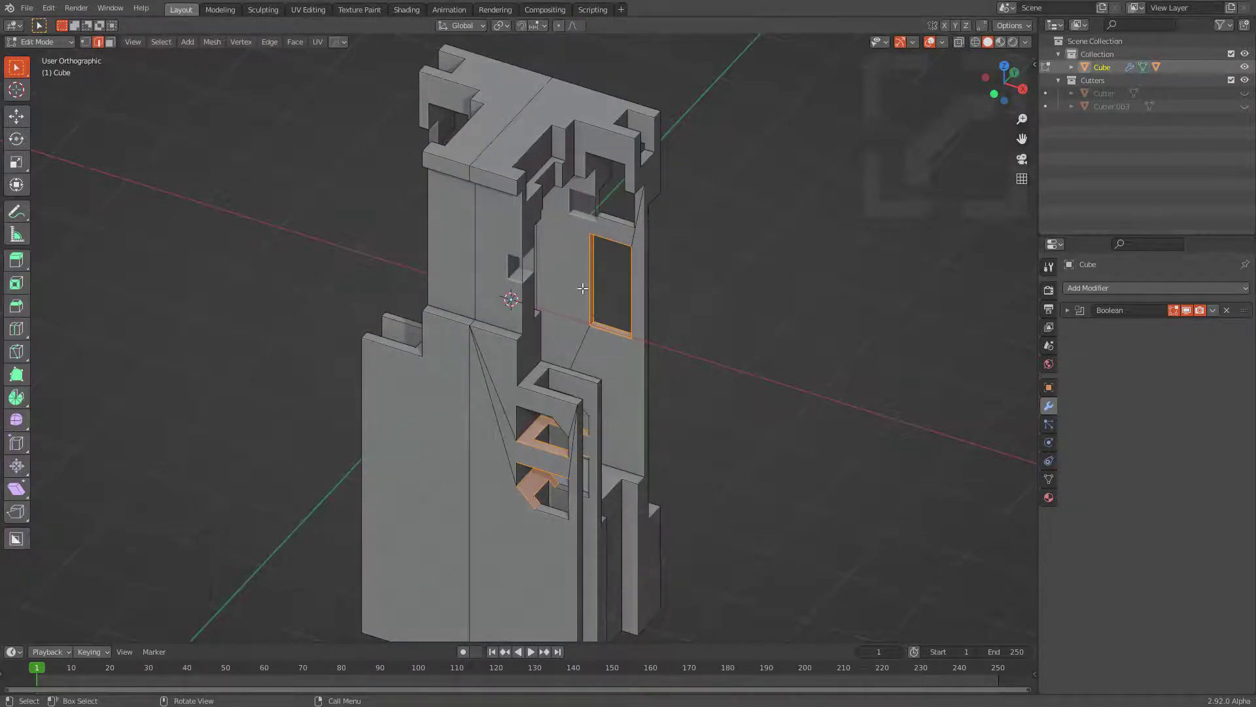
key("Tab")
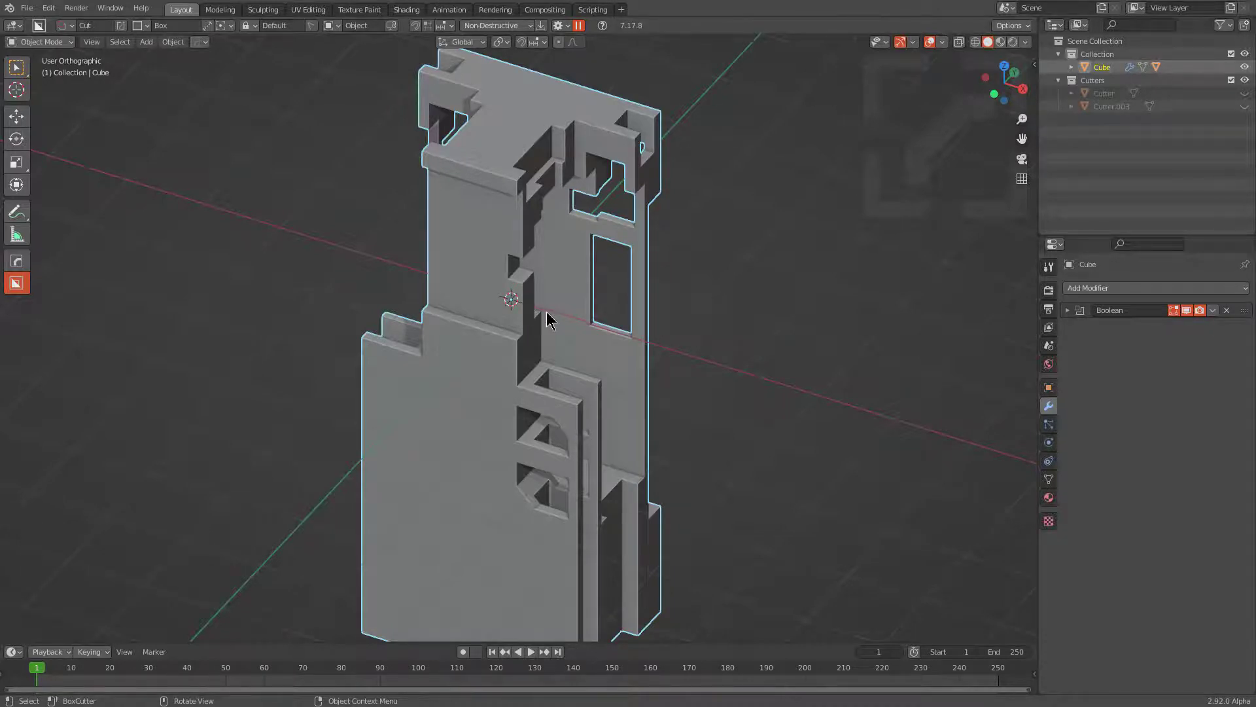
scroll(550, 316, "down", 1)
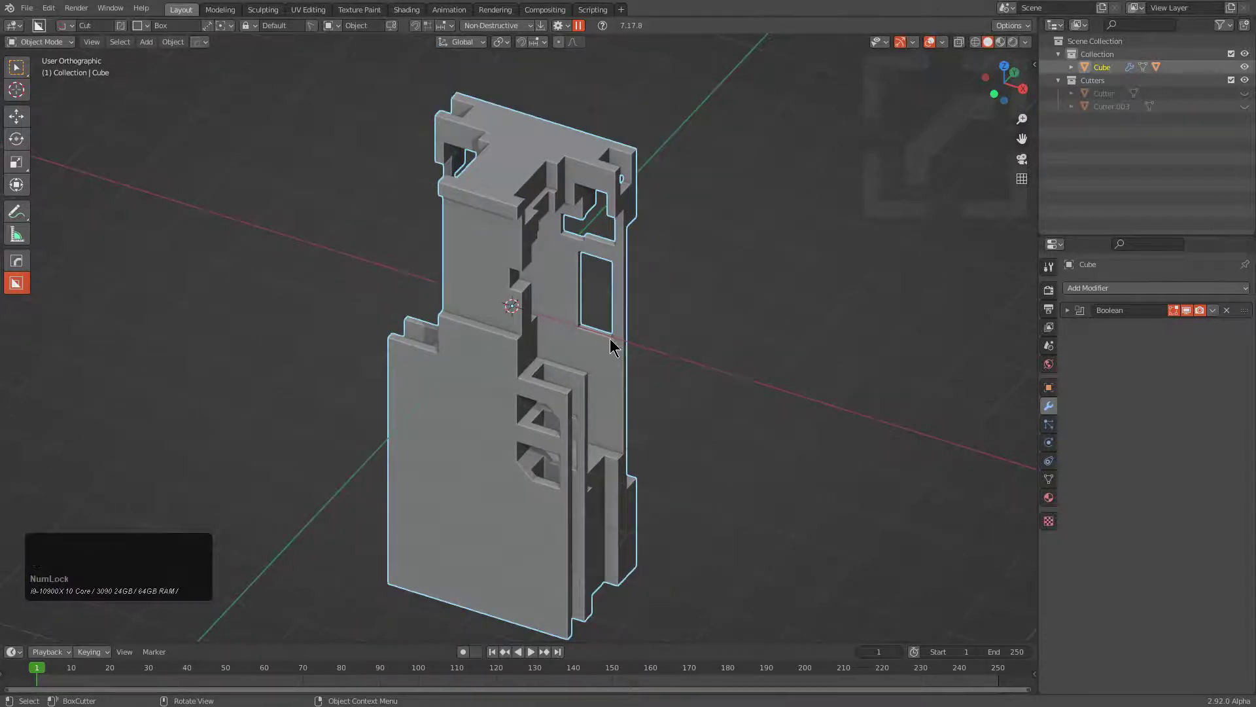
middle_click_drag(608, 343, 595, 339)
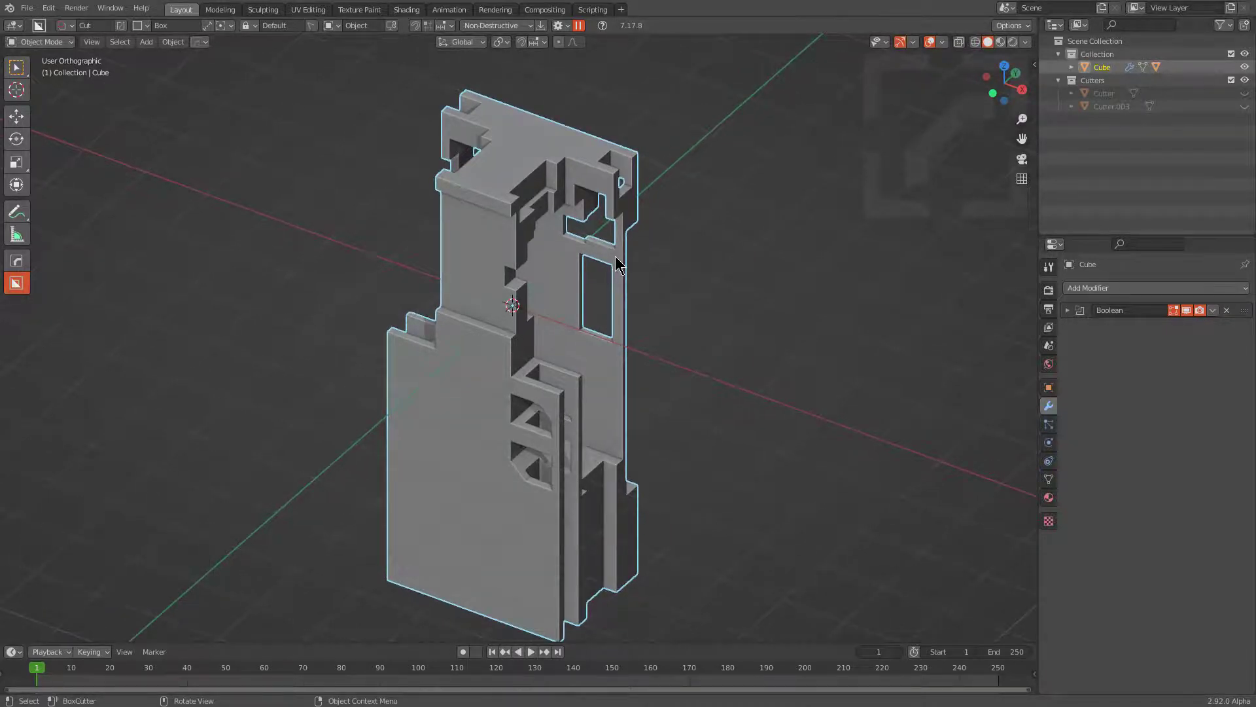
key("q")
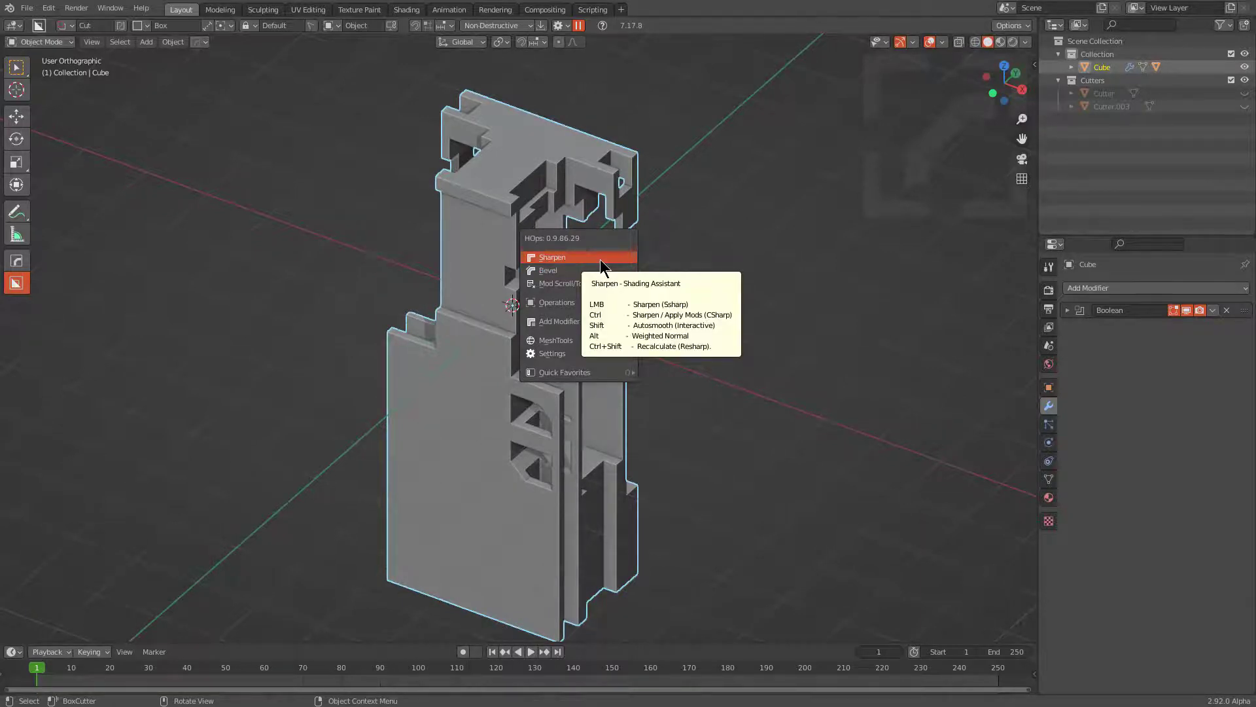
mouse_move(589, 304)
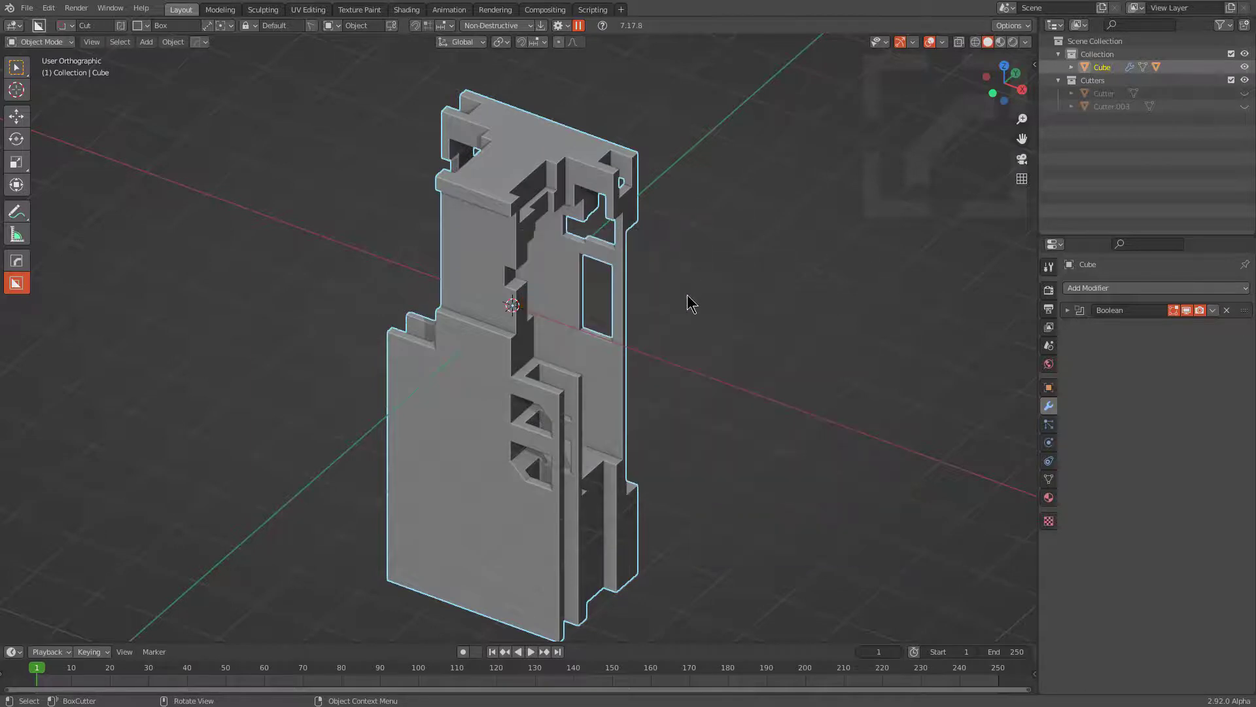
Draw four box cuts into the block's lower section, setting each cut's depth
middle_click_drag(648, 428, 573, 414)
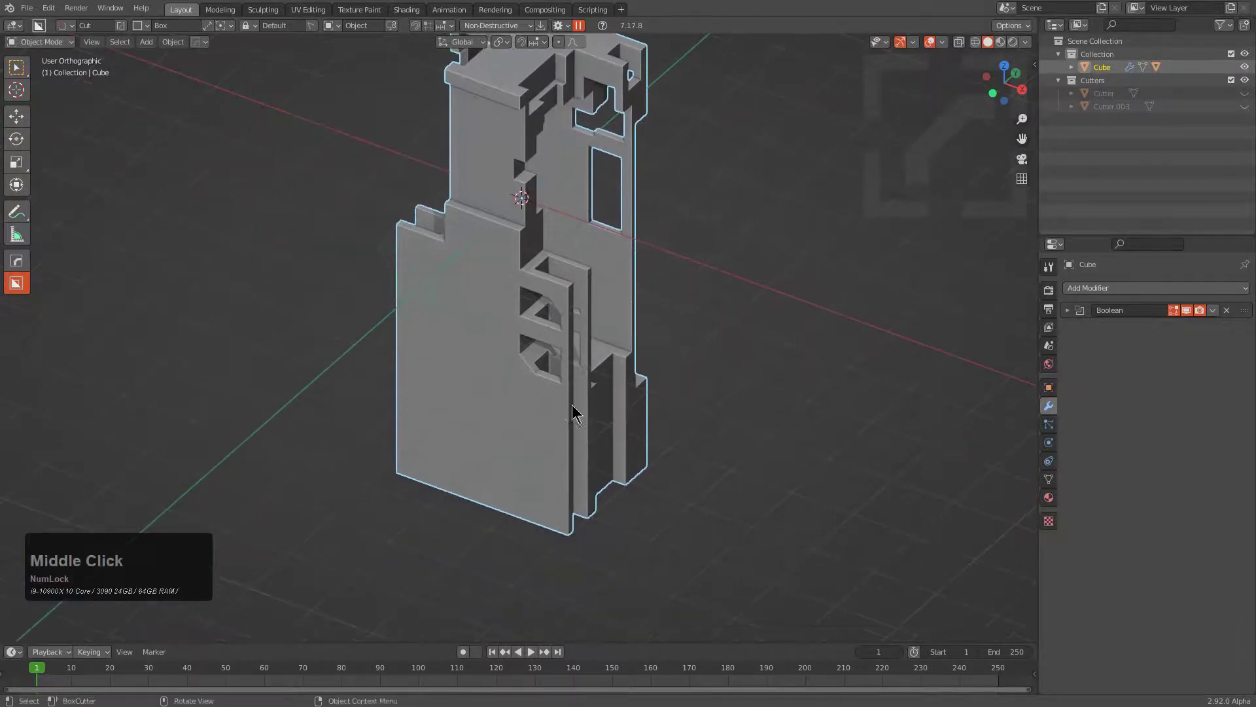
left_click_drag(564, 411, 595, 490)
left_click(669, 444)
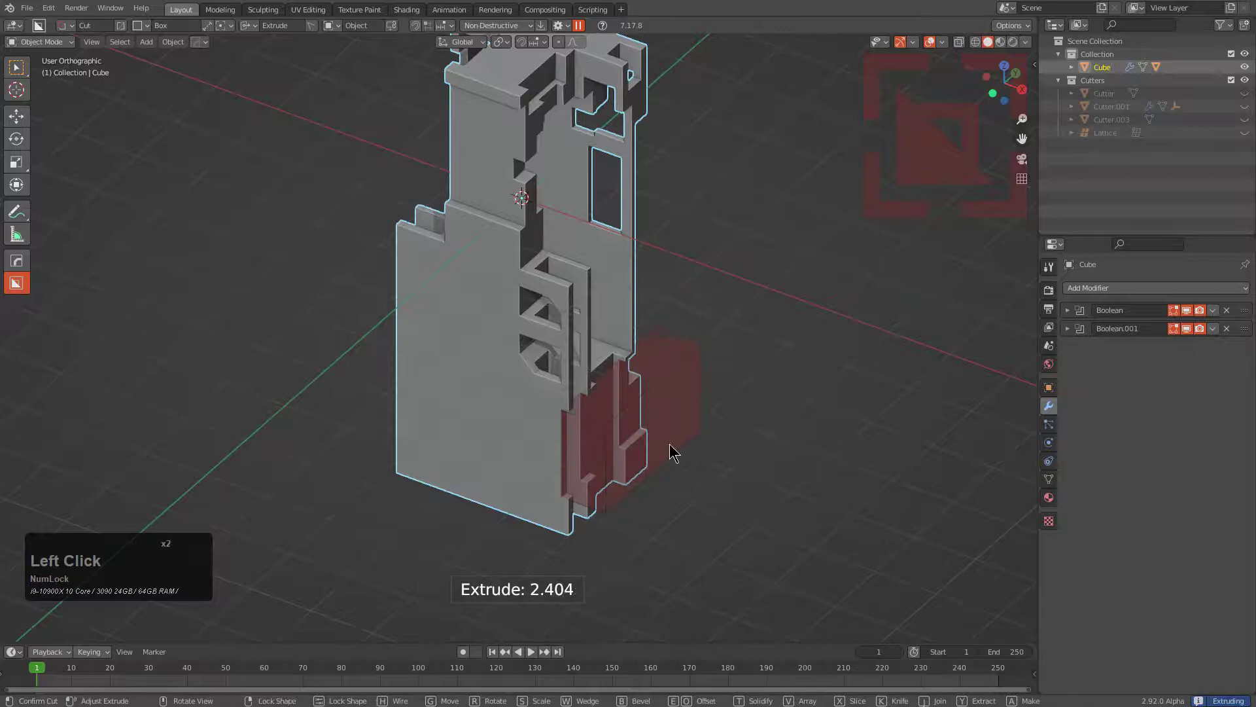
left_click_drag(527, 452, 554, 529)
left_click(690, 426)
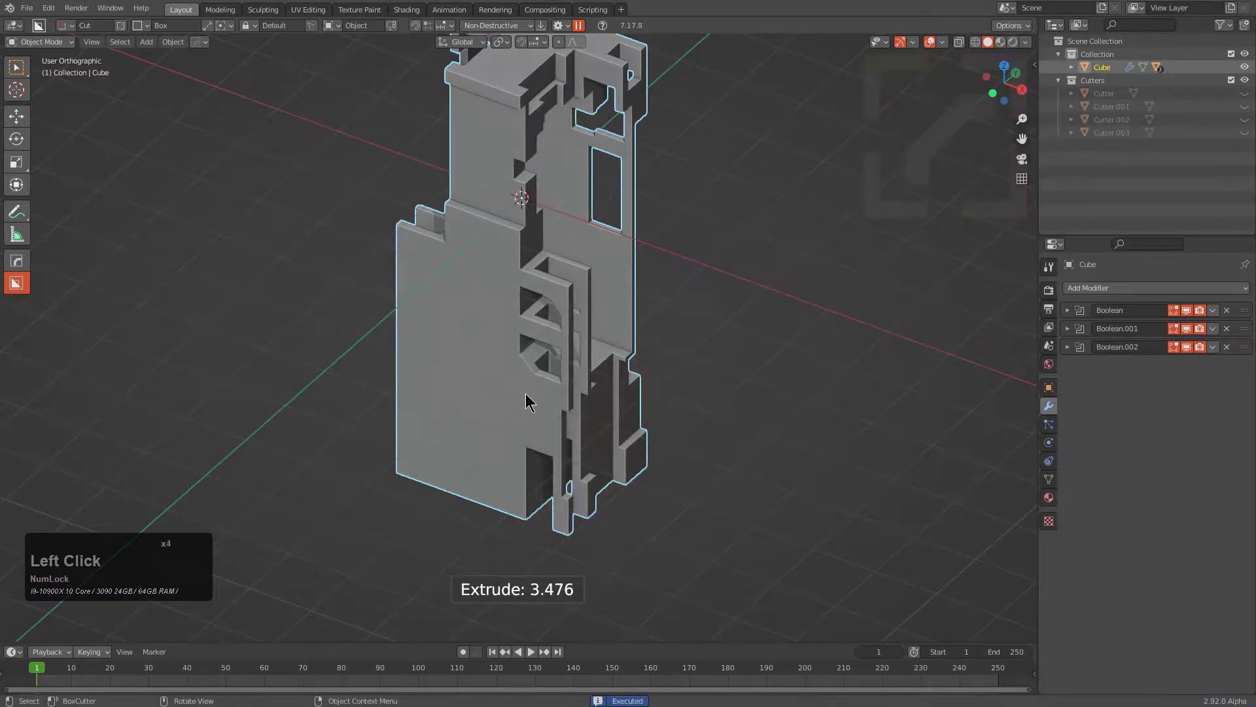
left_click_drag(525, 396, 553, 452)
left_click(684, 327)
left_click_drag(510, 374, 527, 540)
Confirm the narrow cut, then apply all five visible Booleans through HOps Mod Scroll/Toggle
left_click(723, 314)
key("shift+q")
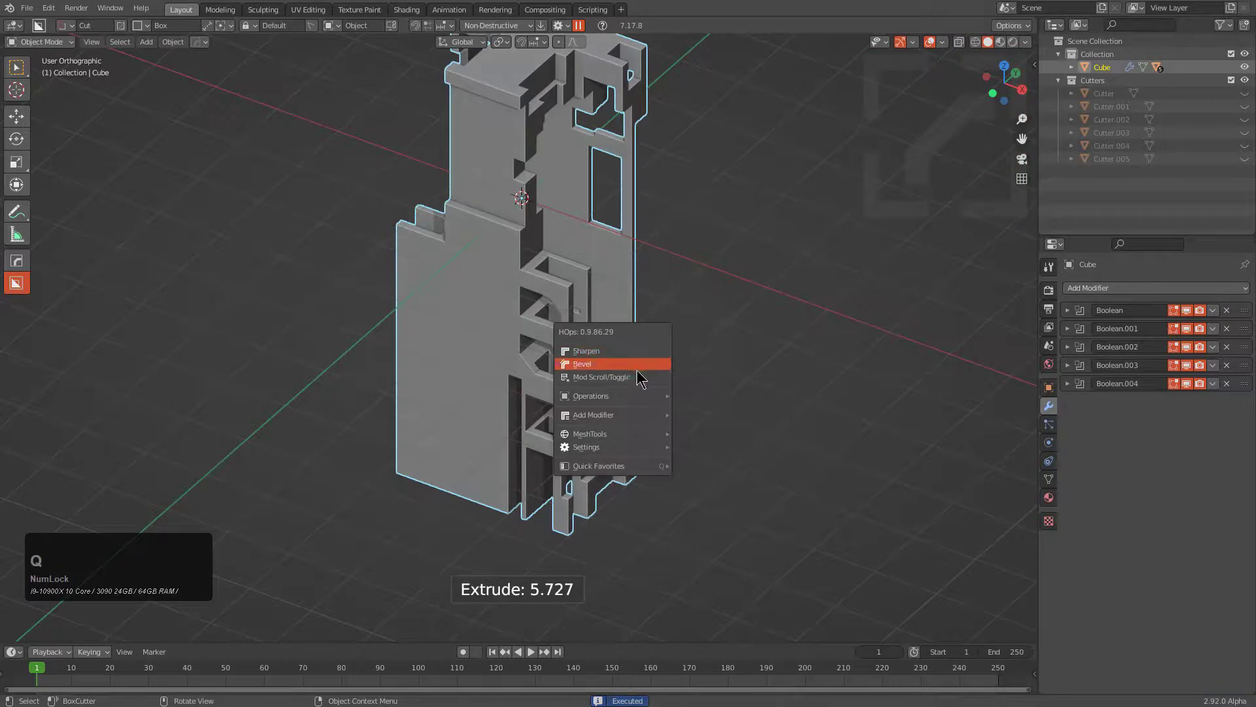
left_click(638, 377)
scroll(638, 379, "up", 5)
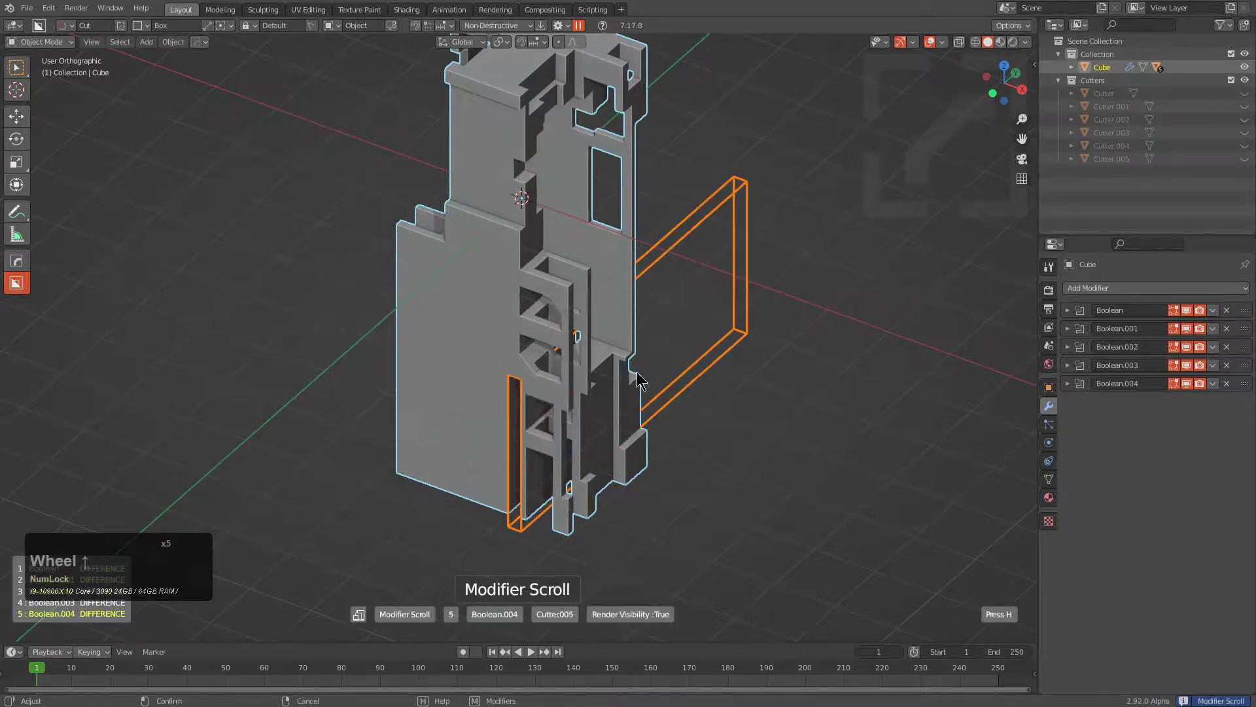
scroll(638, 379, "down", 1)
scroll(638, 379, "up", 3)
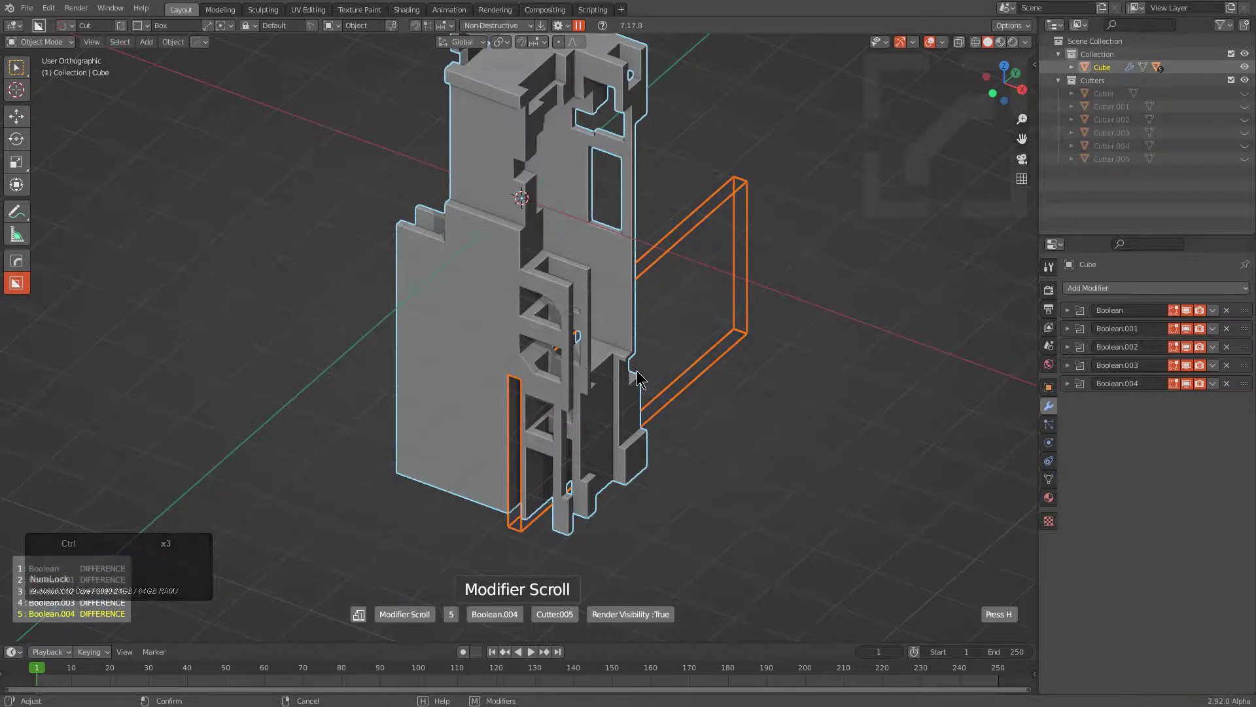
left_click(637, 377)
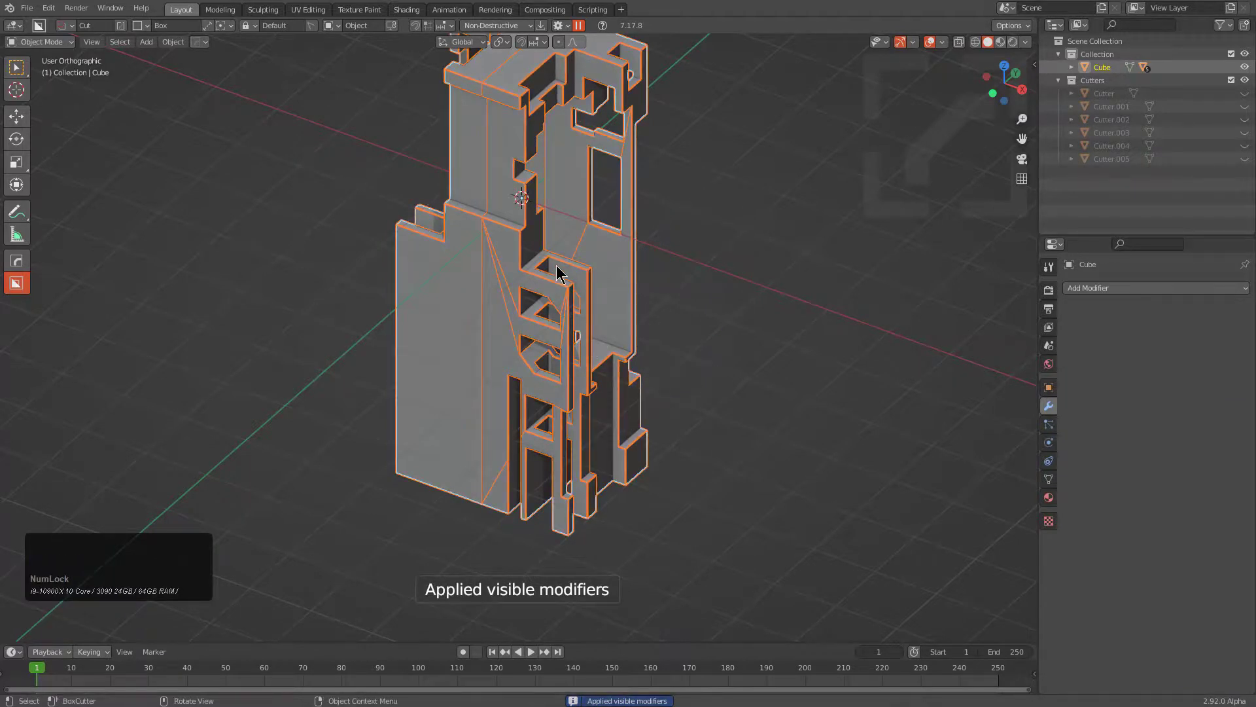